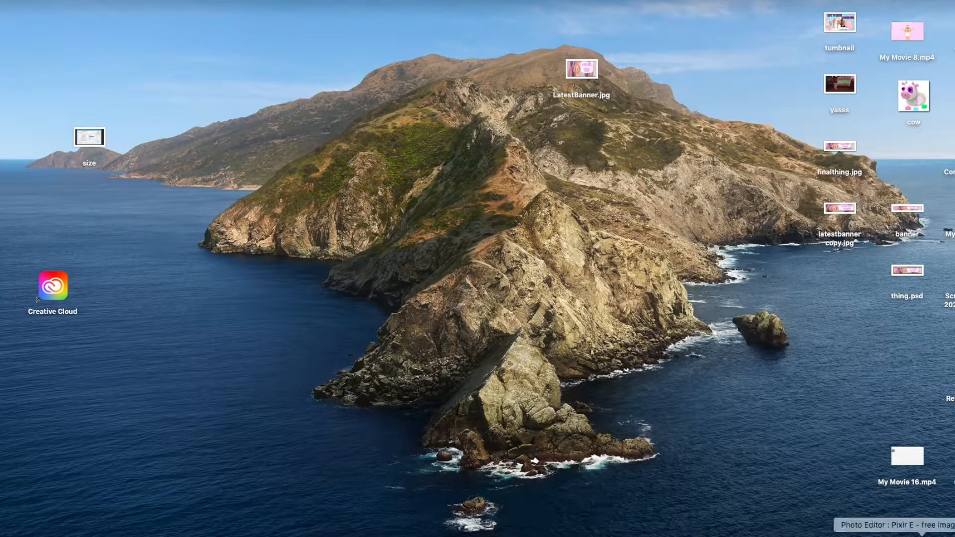
- Switch to Pixlr E in the browser and look through the latest projects on its home page
{"action": "left_click", "coordinate": [921, 536]}
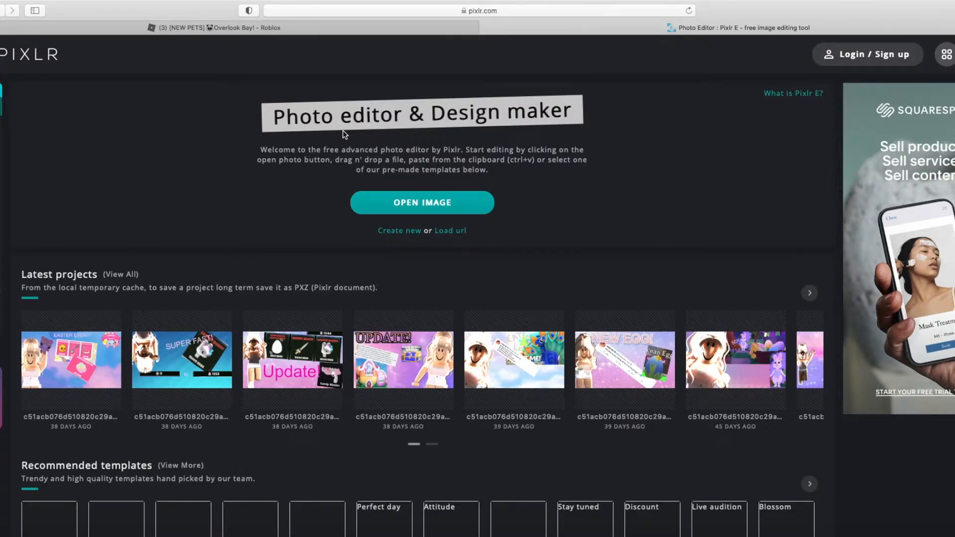
{"action": "scroll", "coordinate": [343, 134], "scroll_direction": "down", "scroll_amount": 5}
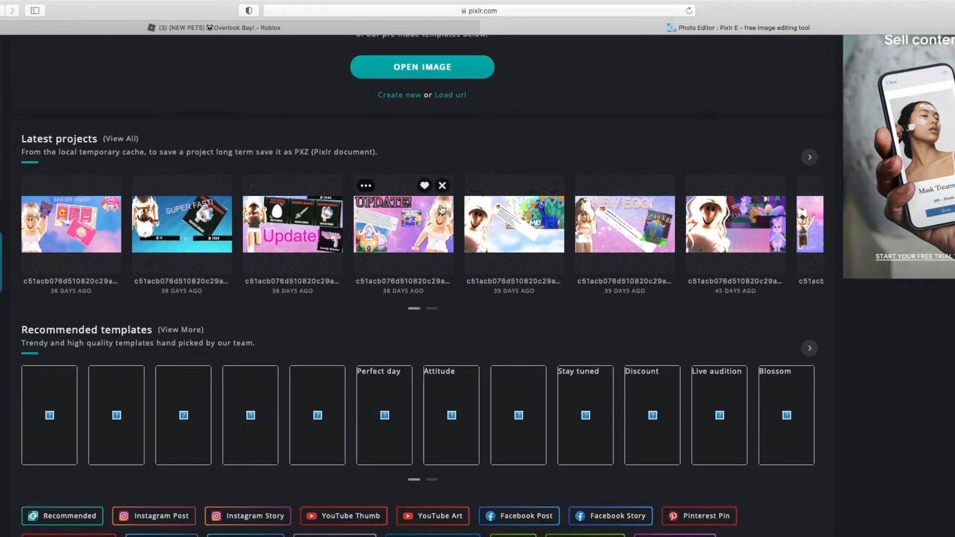
{"action": "scroll", "coordinate": [440, 209], "scroll_direction": "right", "scroll_amount": 3}
{"action": "scroll", "coordinate": [440, 208], "scroll_direction": "right", "scroll_amount": 5}
{"action": "scroll", "coordinate": [583, 219], "scroll_direction": "right", "scroll_amount": 5}
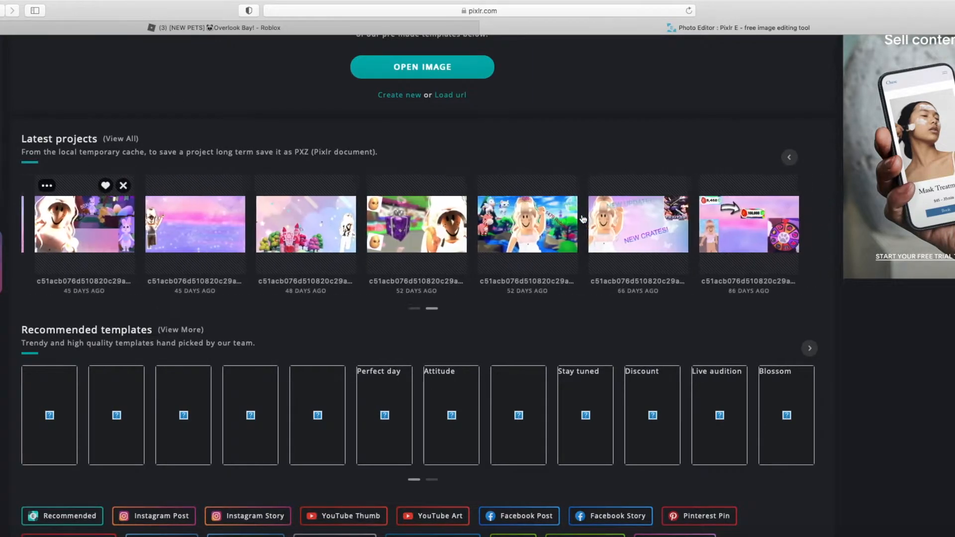
{"action": "scroll", "coordinate": [584, 218], "scroll_direction": "left", "scroll_amount": 10}
{"action": "scroll", "coordinate": [724, 171], "scroll_direction": "up", "scroll_amount": 5}
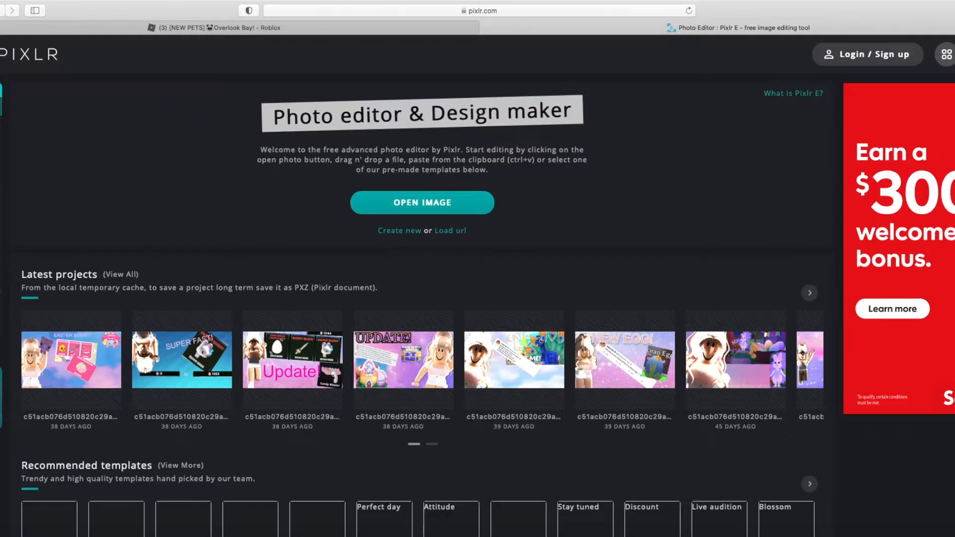
- Search Google Images for "youtube thumbnail template" in a new tab and preview the Thumbnail Templates Free Pack image
{"action": "key", "text": "super+t"}
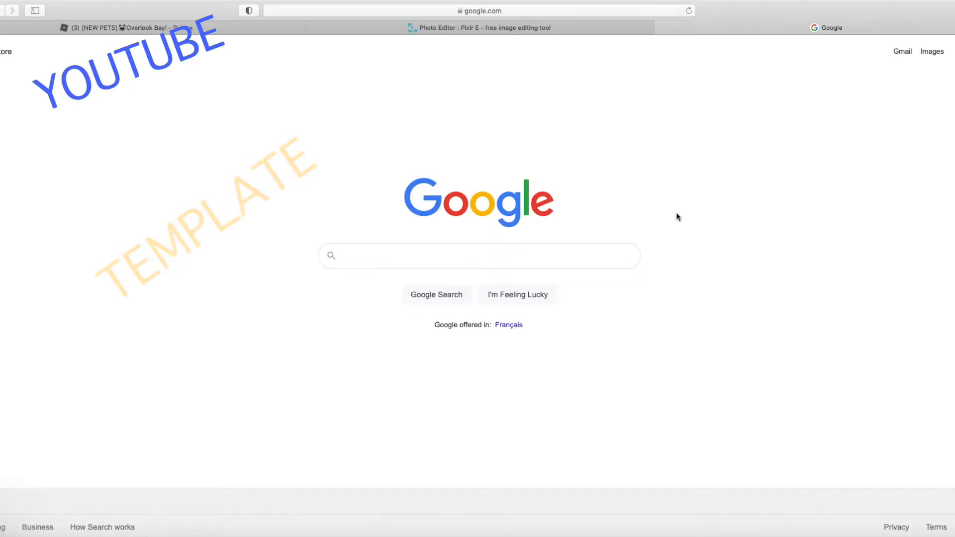
{"action": "left_click", "coordinate": [582, 255]}
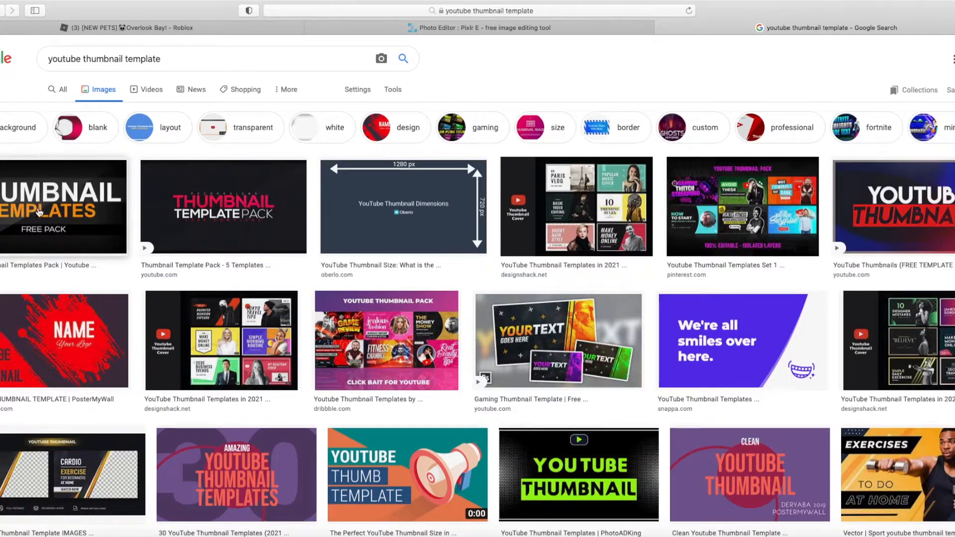
{"action": "left_click", "coordinate": [39, 213]}
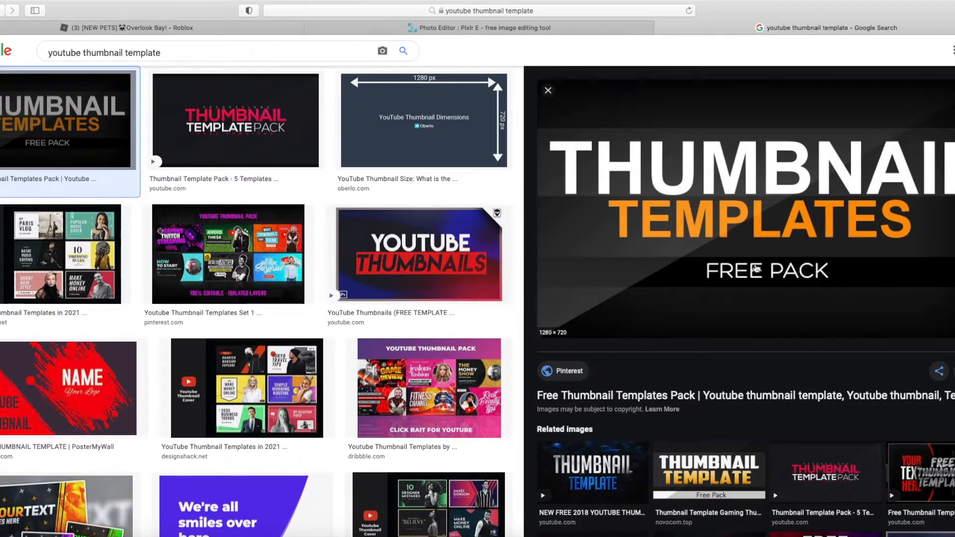
- Copy the Thumbnail Templates Free Pack image from its search preview
{"action": "mouse_move", "coordinate": [563, 22]}
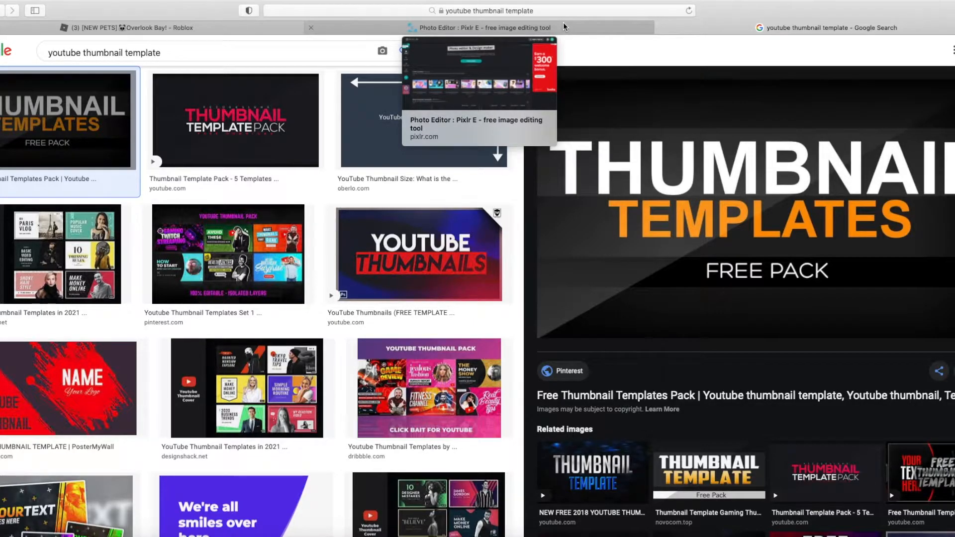
{"action": "left_click", "coordinate": [562, 22]}
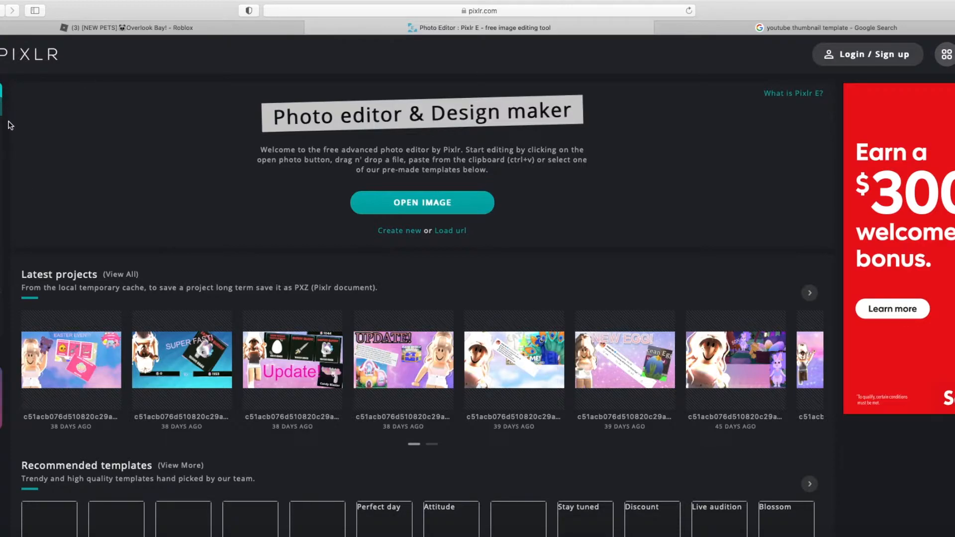
{"action": "scroll", "coordinate": [477, 285], "scroll_direction": "down", "scroll_amount": 2}
{"action": "scroll", "coordinate": [478, 285], "scroll_direction": "up", "scroll_amount": 2}
{"action": "left_click", "coordinate": [839, 28]}
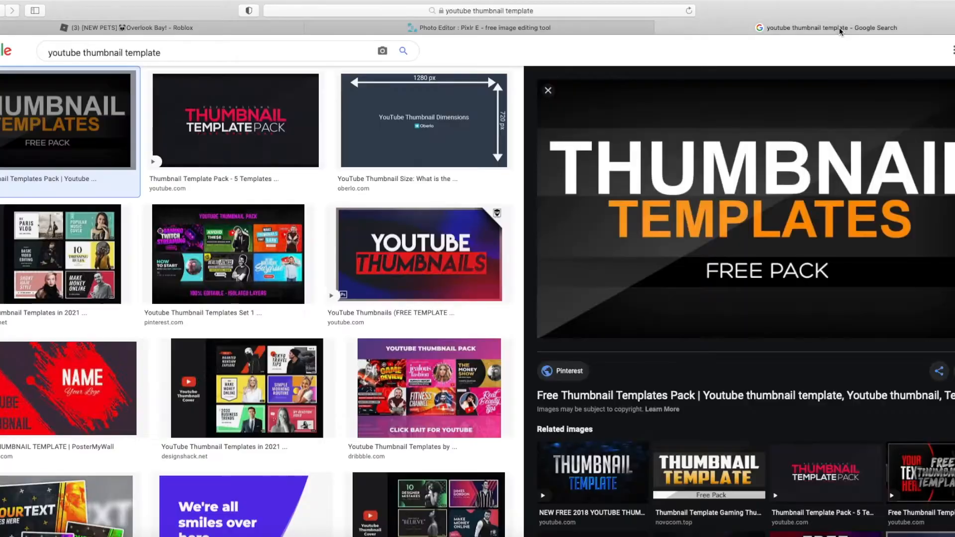
{"action": "right_click", "coordinate": [795, 245]}
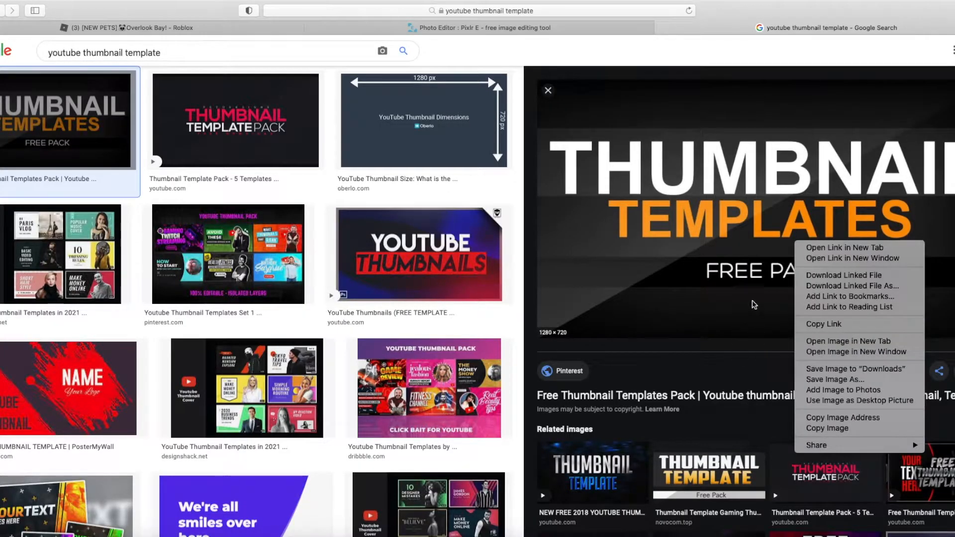
{"action": "left_click", "coordinate": [828, 429]}
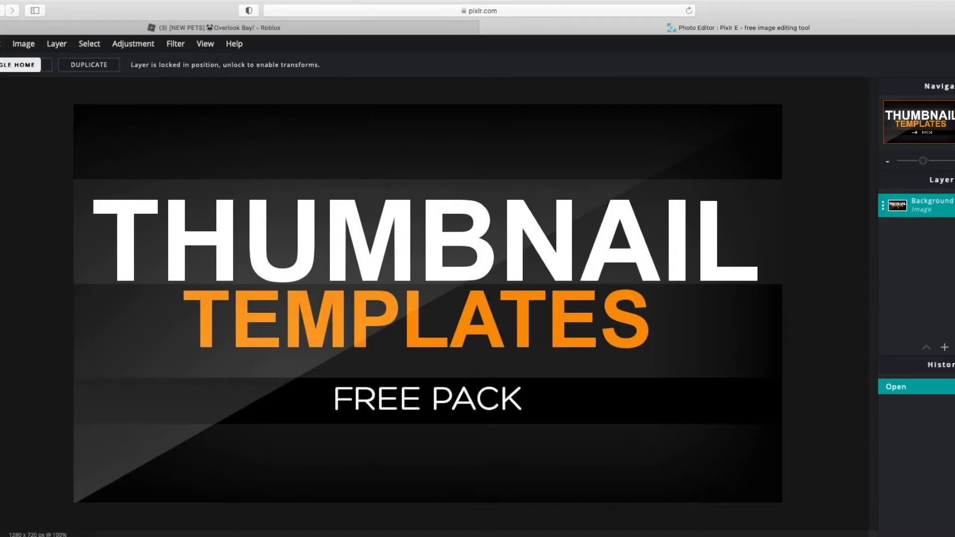
- Return to the Pixlr home page and remove the image.jpeg project from the latest projects
{"action": "left_click", "coordinate": [21, 62]}
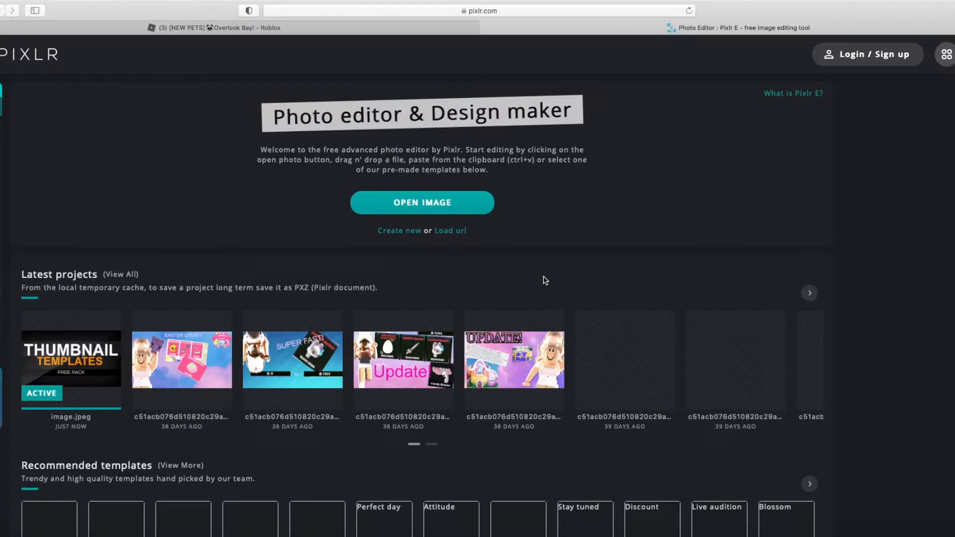
{"action": "mouse_move", "coordinate": [56, 330]}
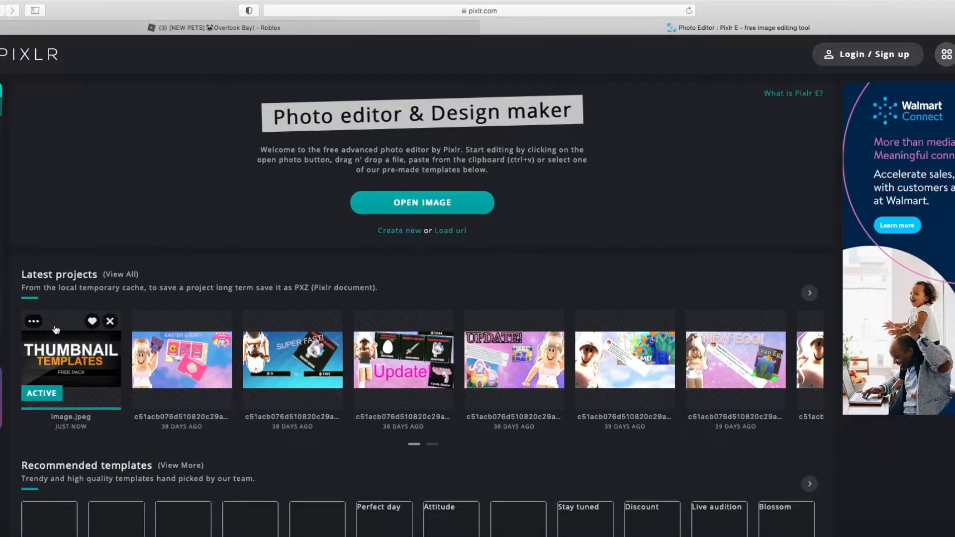
{"action": "left_click", "coordinate": [34, 321]}
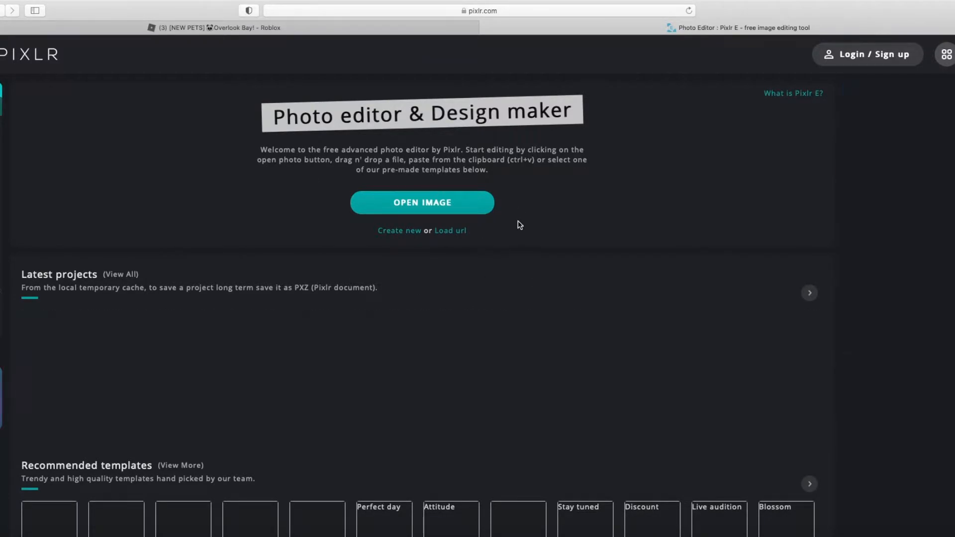
{"action": "left_click", "coordinate": [482, 214]}
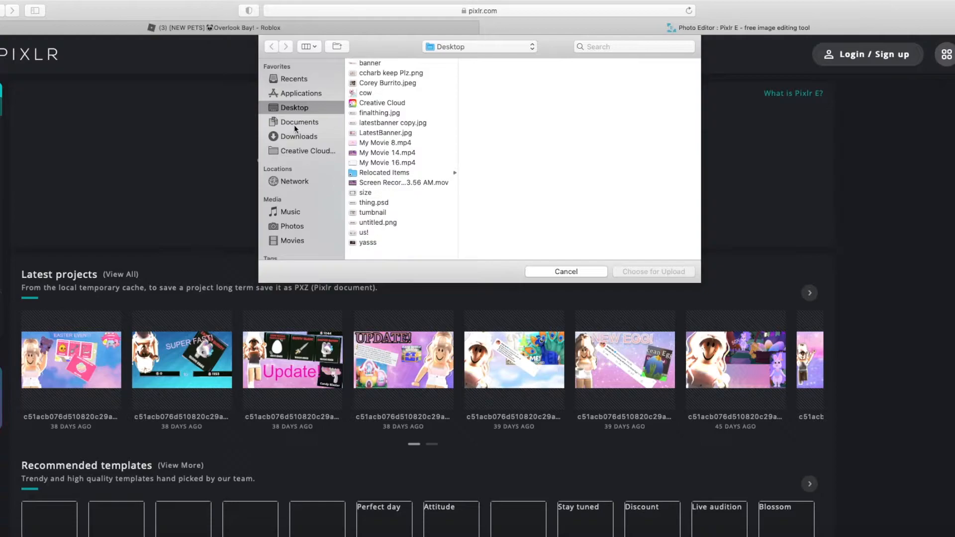
{"action": "key", "text": "c"}
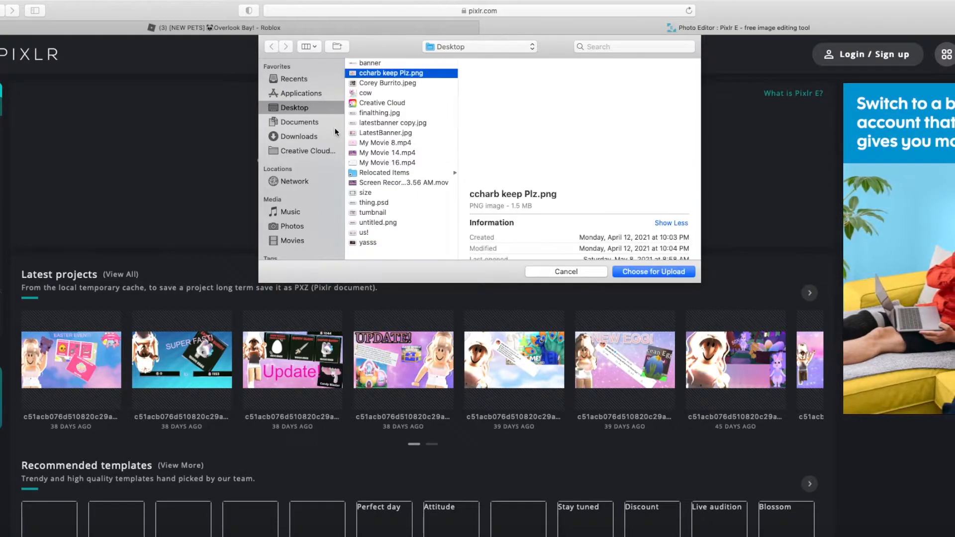
{"action": "left_click", "coordinate": [313, 136]}
{"action": "key", "text": "Down"}
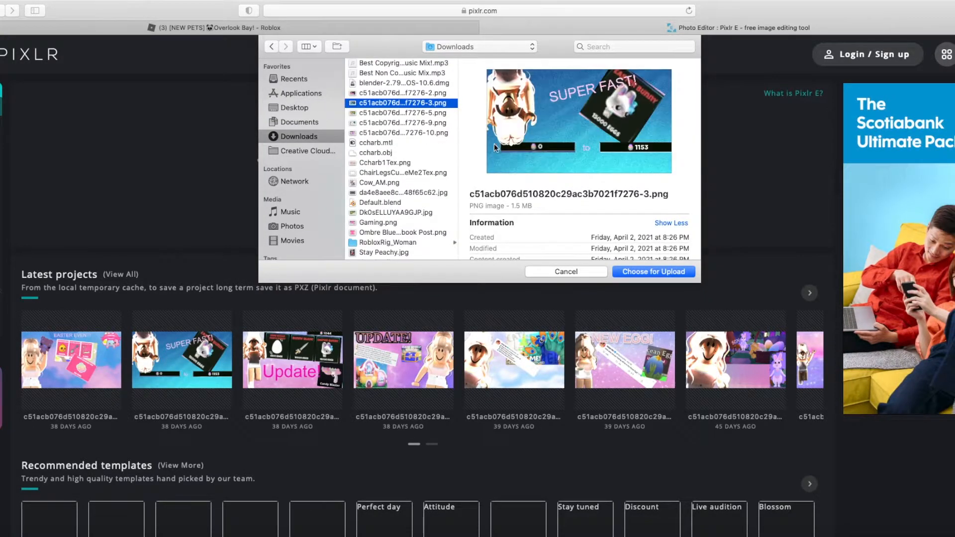
{"action": "key", "text": "Down"}
{"action": "key", "text": "Down"}
{"action": "left_click", "coordinate": [565, 271]}
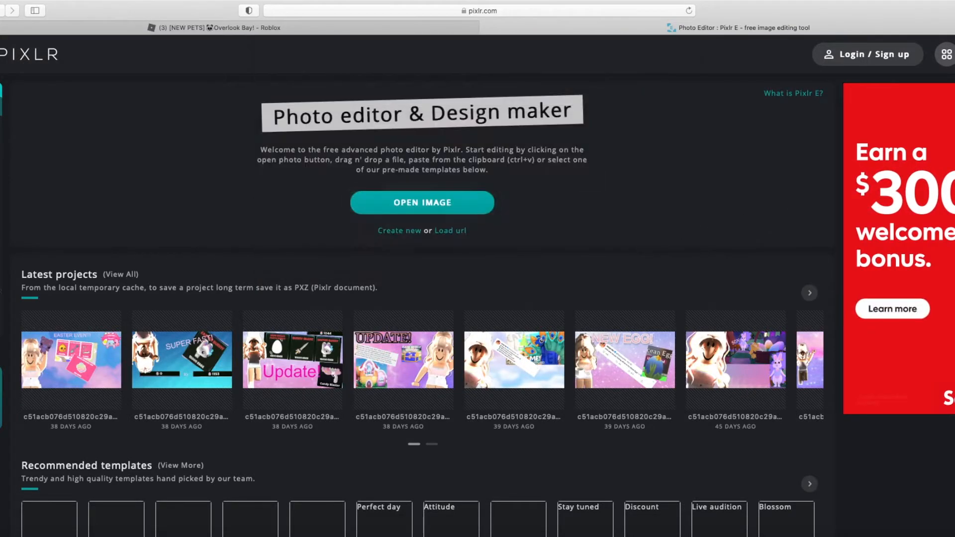
- Open the Thumbnail Templates Free Pack image in the Pixlr editor as the 1280 x 720 px base canvas
{"action": "left_click_drag", "start_coordinate": [3, 191], "coordinate": [391, 190]}
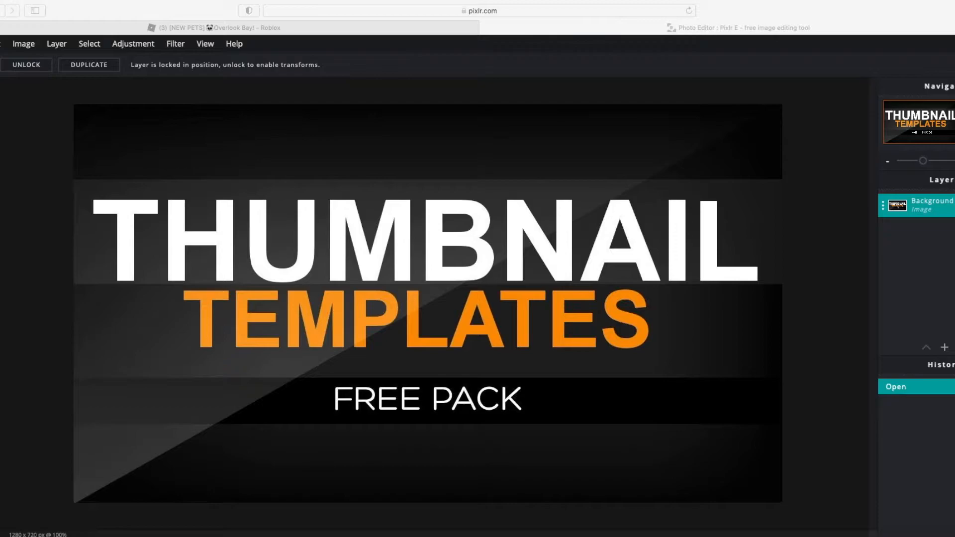
{"action": "left_click", "coordinate": [639, 245]}
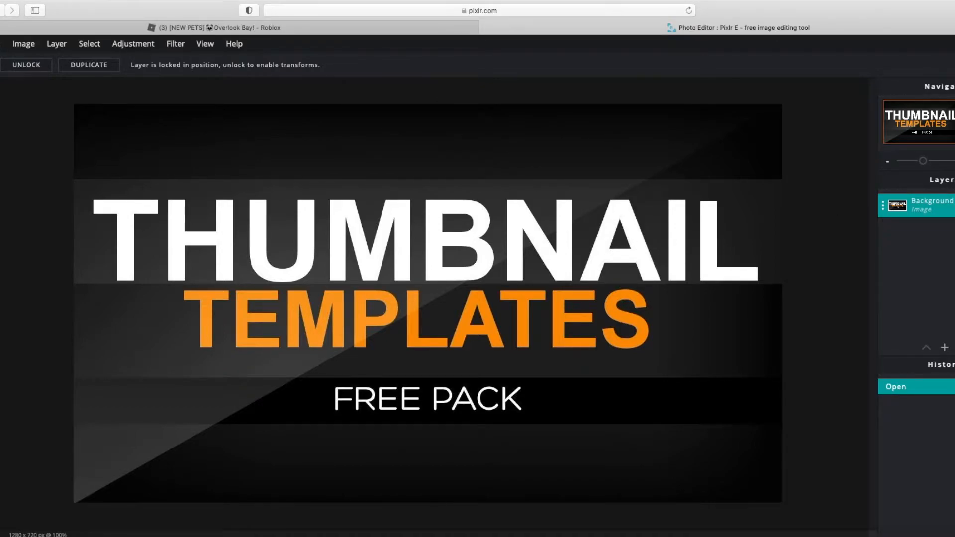
- Copy the light blue bunny background from the "cute bg" image results and paste it into the Pixlr document as a layer
{"action": "key", "text": "ctrl+Up"}
{"action": "left_click", "coordinate": [507, 192]}
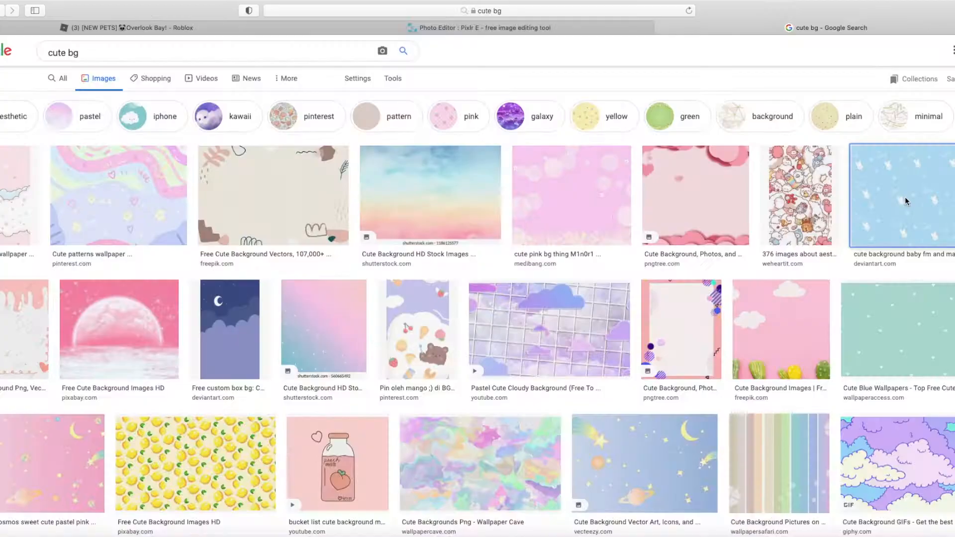
{"action": "left_click", "coordinate": [905, 196]}
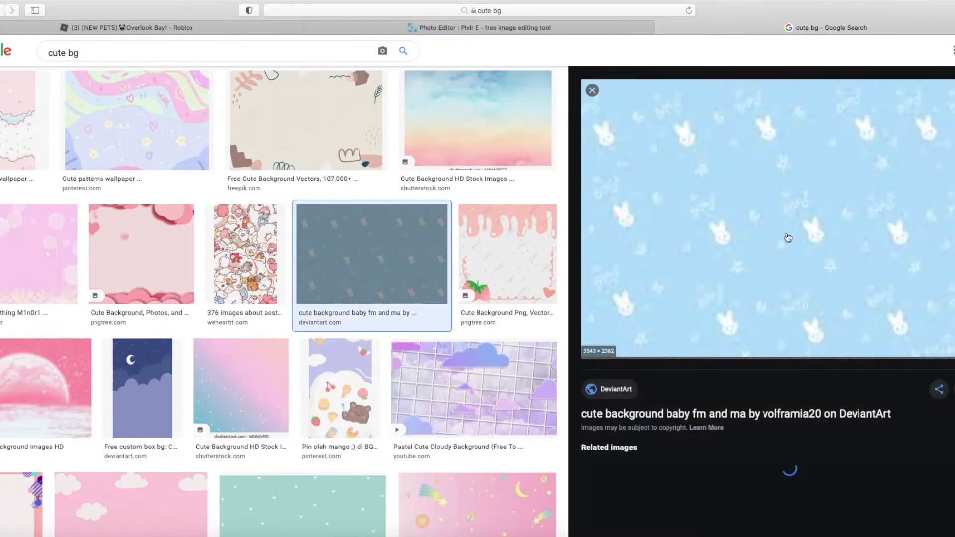
{"action": "right_click", "coordinate": [787, 235]}
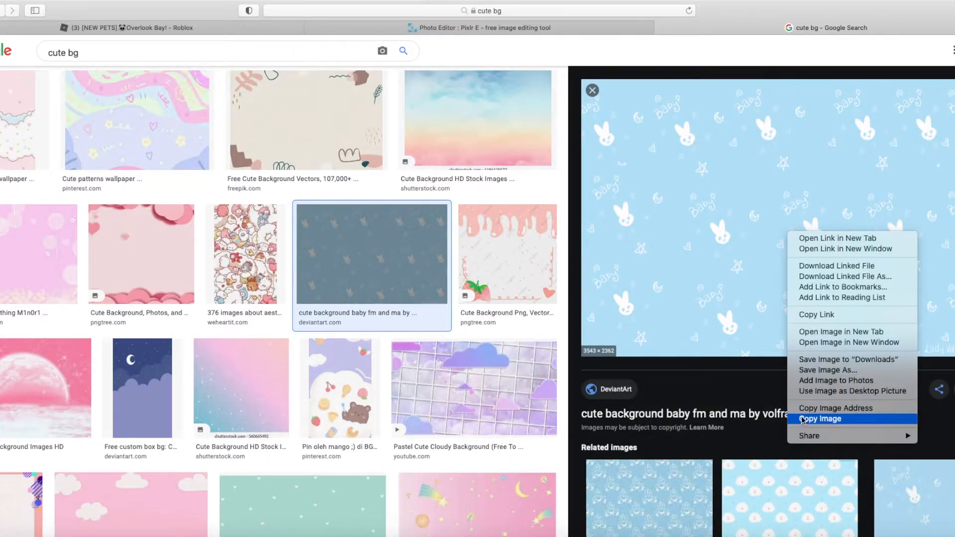
{"action": "left_click", "coordinate": [819, 419]}
{"action": "left_click", "coordinate": [445, 29]}
{"action": "key", "text": "super+v"}
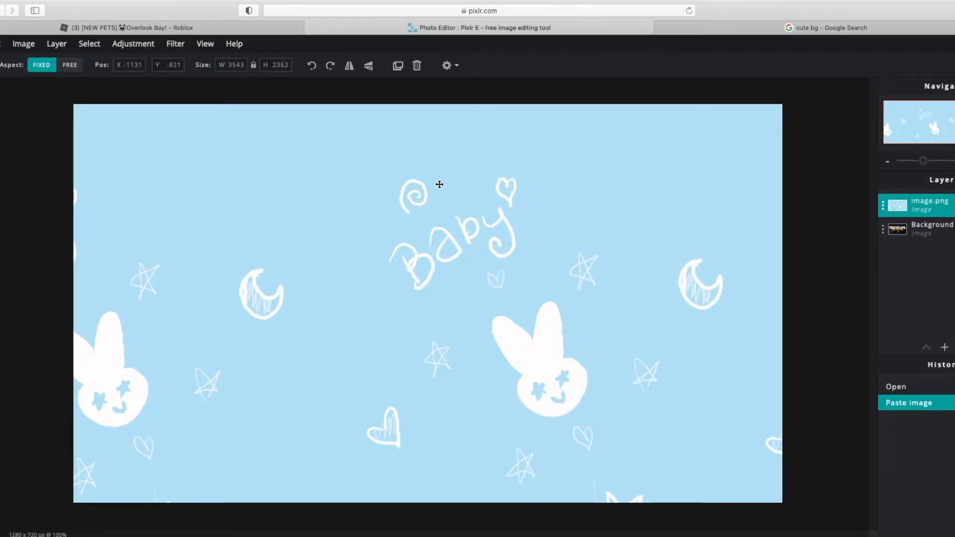
- Move the pasted bunny background until its upper-left corner lies inside the canvas, at about X 25, Y 106
{"action": "left_click_drag", "start_coordinate": [405, 207], "coordinate": [693, 216]}
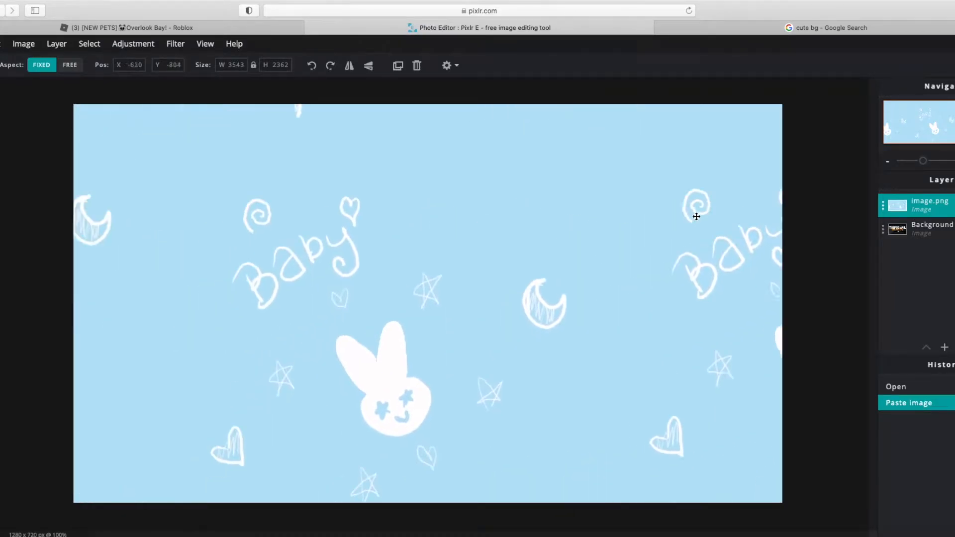
{"action": "left_click_drag", "start_coordinate": [424, 215], "coordinate": [742, 386]}
{"action": "left_click_drag", "start_coordinate": [632, 394], "coordinate": [748, 471]}
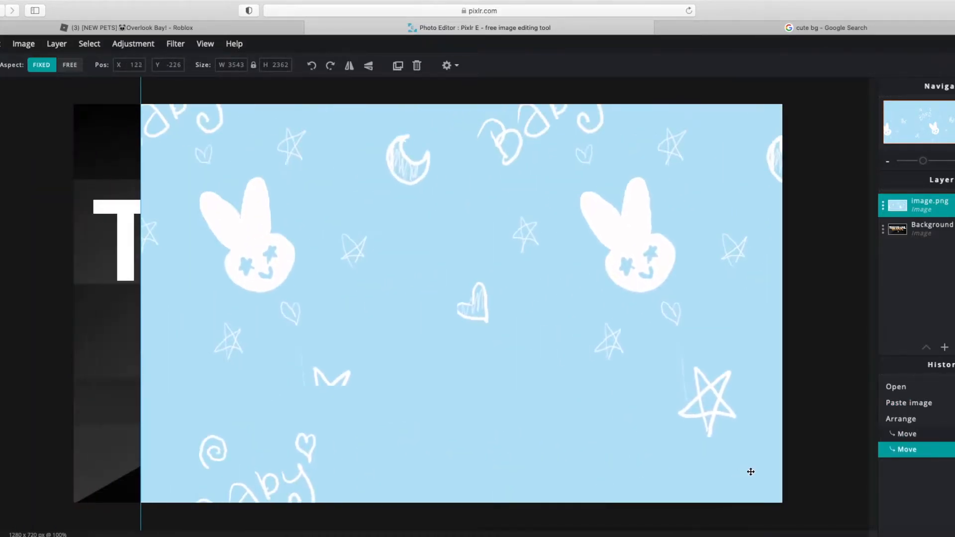
{"action": "left_click_drag", "start_coordinate": [492, 315], "coordinate": [485, 513]}
{"action": "left_click_drag", "start_coordinate": [204, 275], "coordinate": [167, 229]}
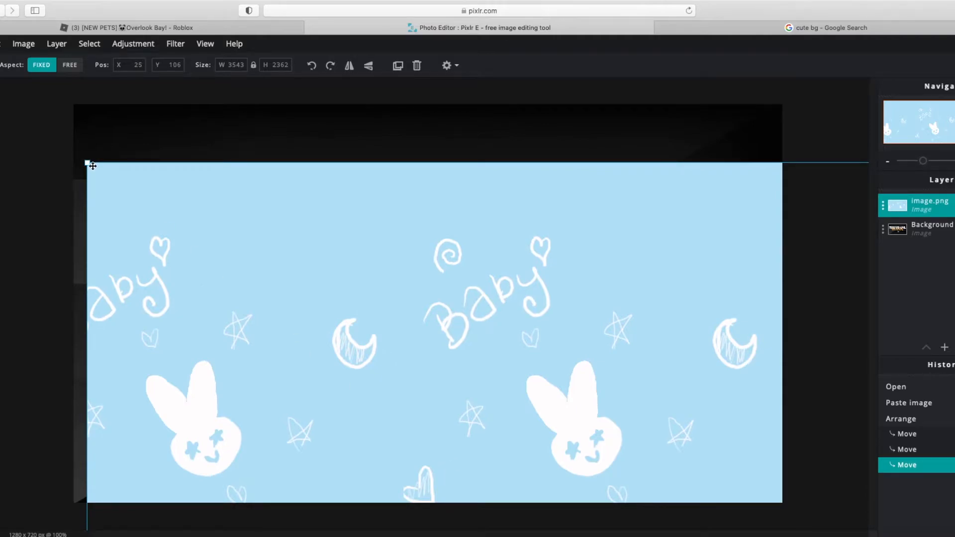
- Scale the bunny background down to about 2731 x 1821 px and position it over the whole canvas at about X -524, Y -379
{"action": "left_click_drag", "start_coordinate": [94, 165], "coordinate": [403, 315]}
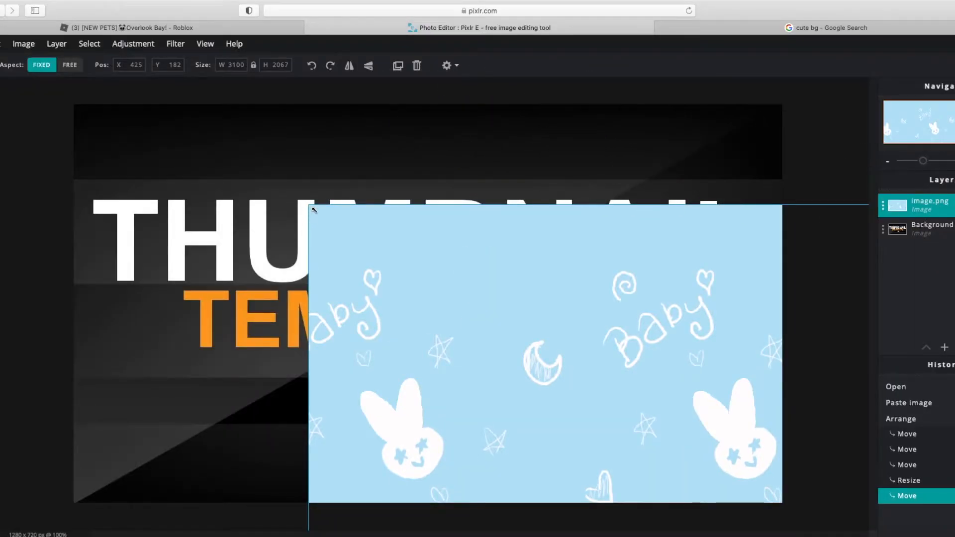
{"action": "left_click_drag", "start_coordinate": [313, 207], "coordinate": [23, 149]}
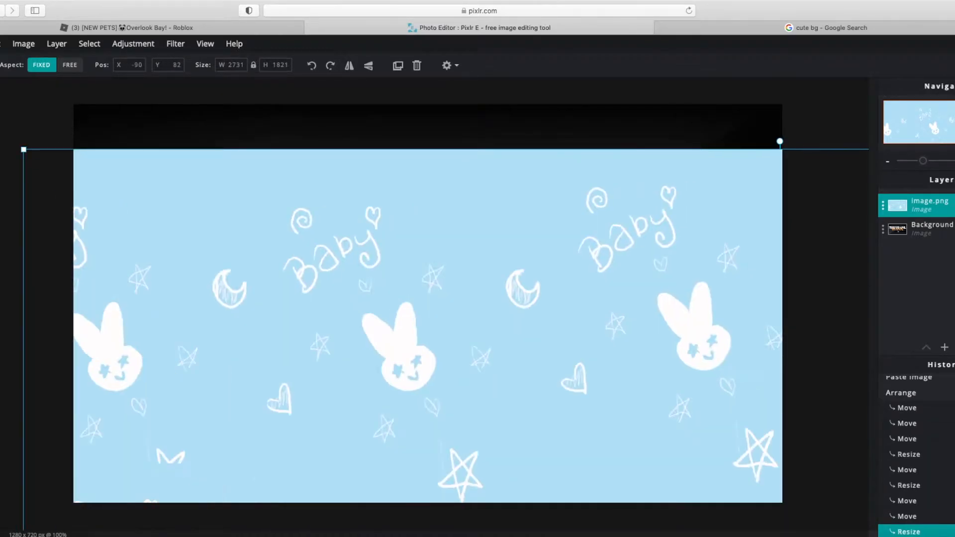
{"action": "left_click_drag", "start_coordinate": [111, 142], "coordinate": [507, 534]}
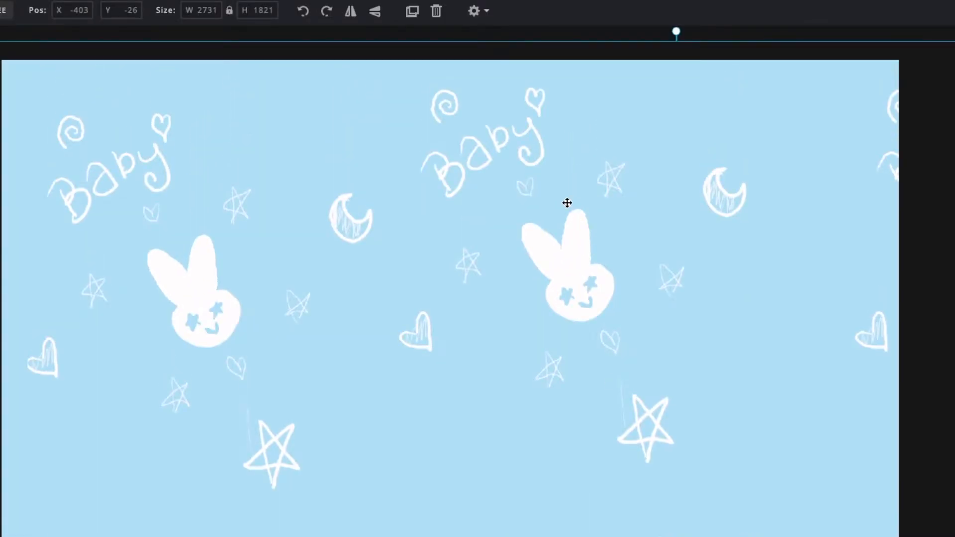
{"action": "left_click_drag", "start_coordinate": [567, 202], "coordinate": [560, 174]}
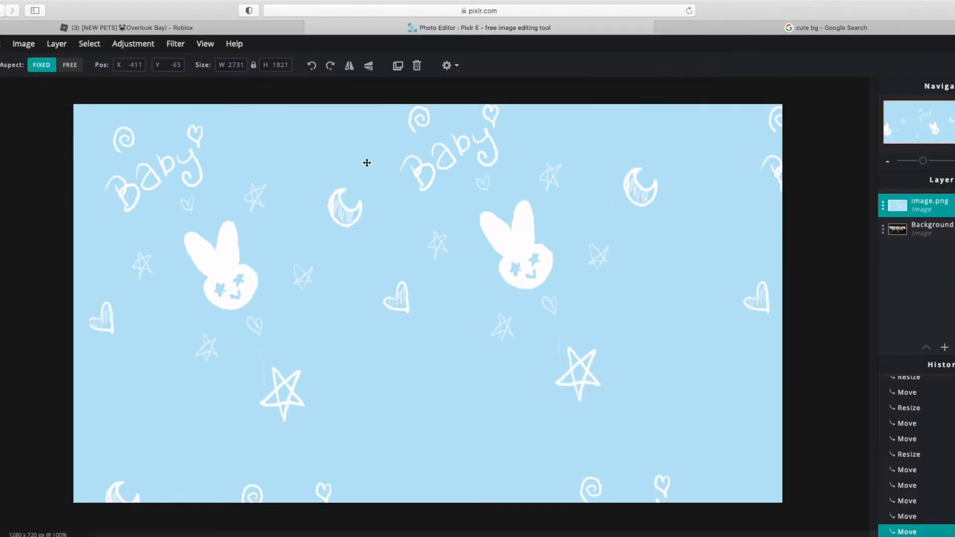
{"action": "left_click_drag", "start_coordinate": [405, 199], "coordinate": [328, 55]}
- Apply a Gaussian blur with an amount of 15 to the bunny background layer
{"action": "left_click", "coordinate": [175, 43]}
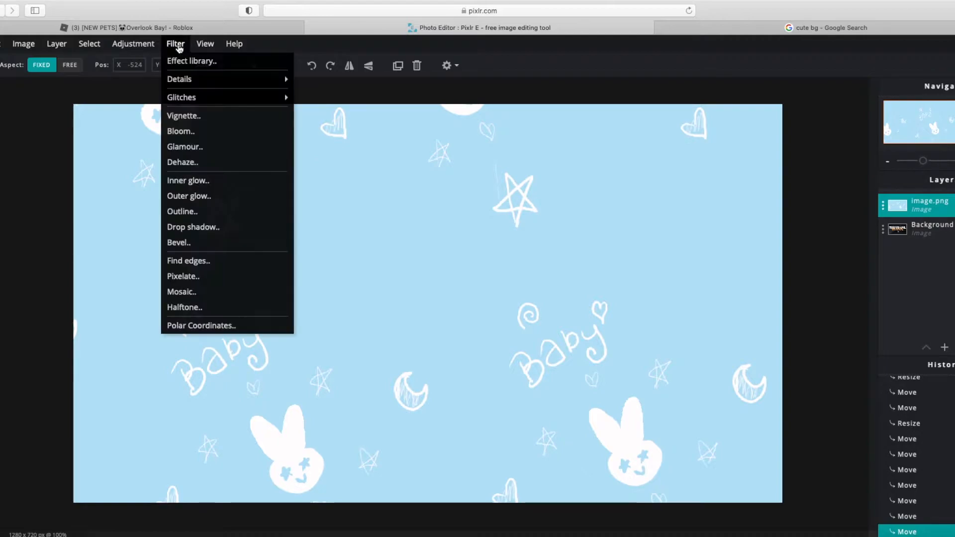
{"action": "mouse_move", "coordinate": [219, 78]}
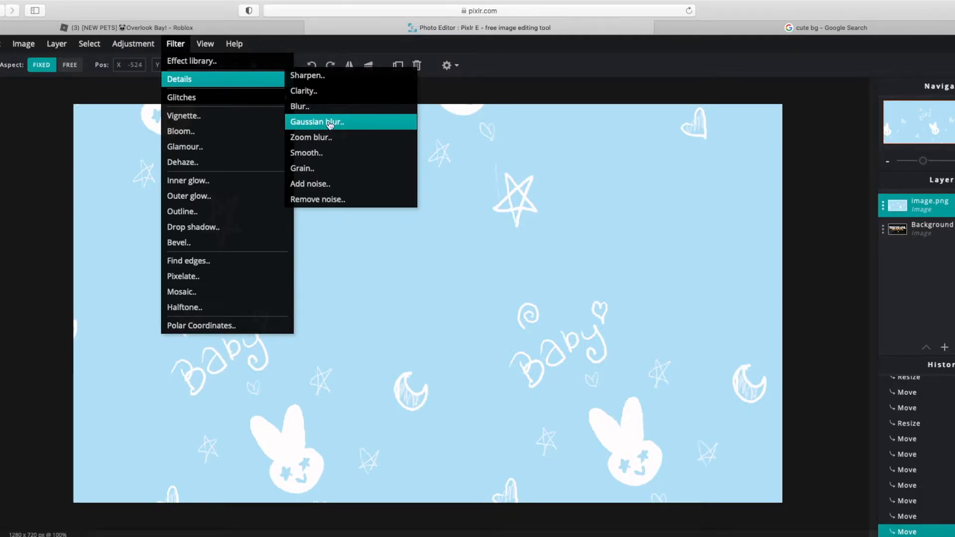
{"action": "left_click", "coordinate": [346, 123]}
{"action": "left_click_drag", "start_coordinate": [370, 305], "coordinate": [412, 305]}
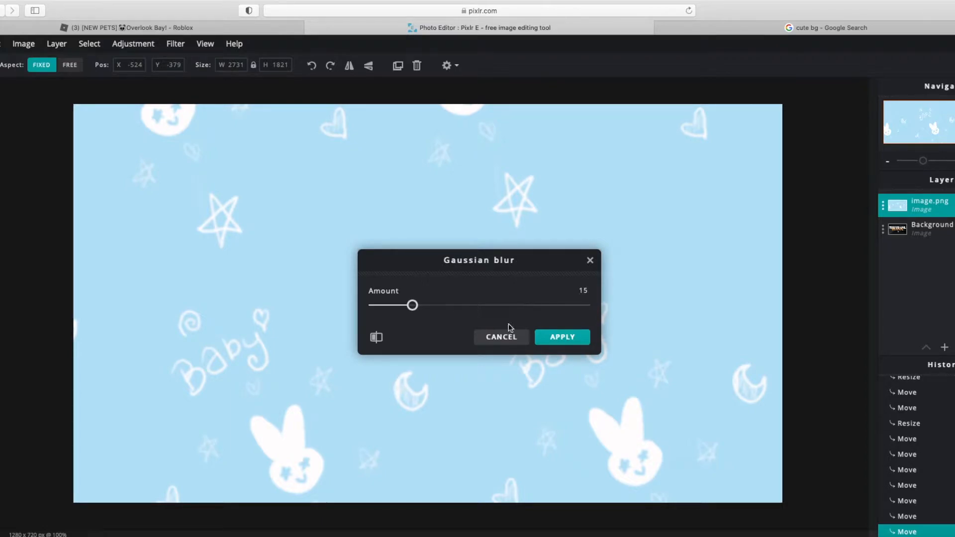
{"action": "left_click", "coordinate": [553, 340]}
{"action": "left_click", "coordinate": [587, 333]}
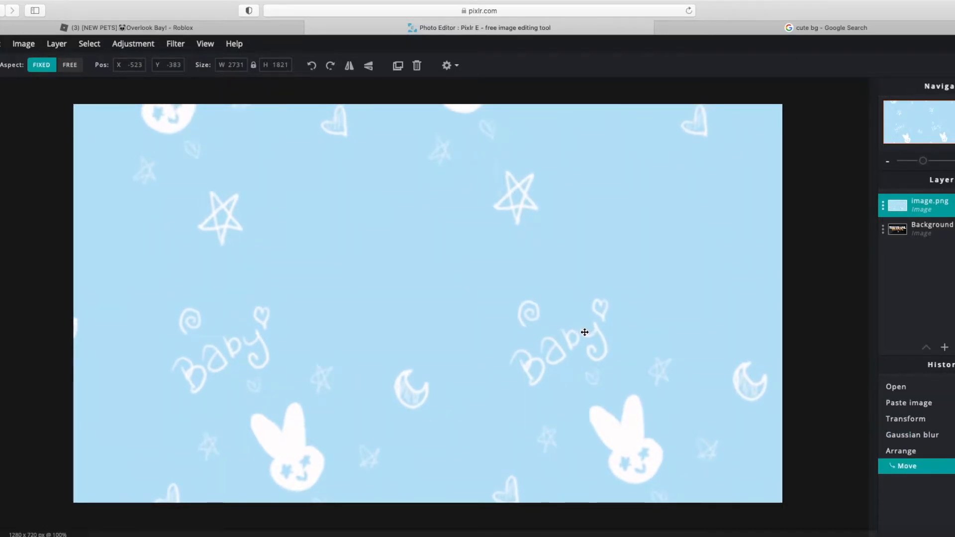
- Apply a second Gaussian blur with an amount of 55 to the bunny background and move it to about X -576, Y -347
{"action": "left_click", "coordinate": [175, 44]}
{"action": "mouse_move", "coordinate": [198, 102]}
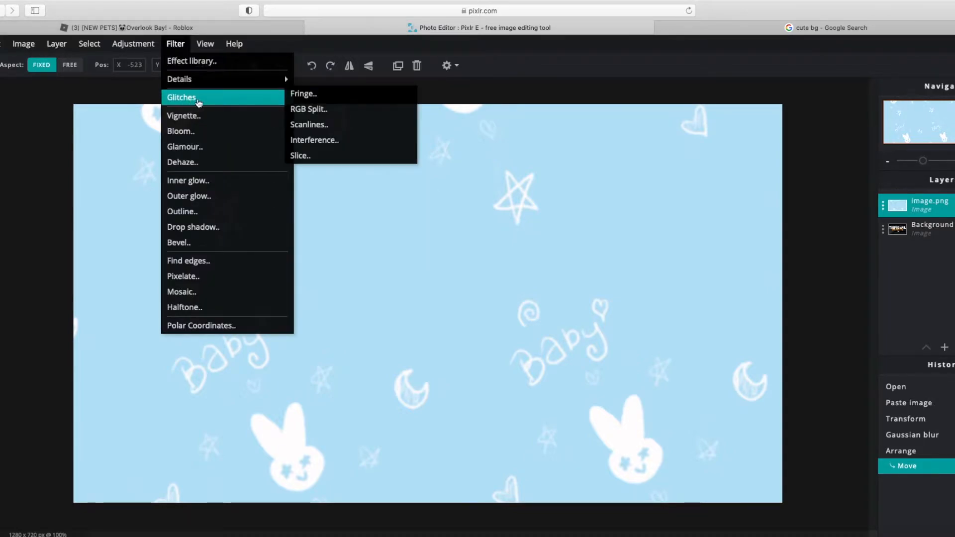
{"action": "mouse_move", "coordinate": [233, 79]}
{"action": "left_click", "coordinate": [356, 122]}
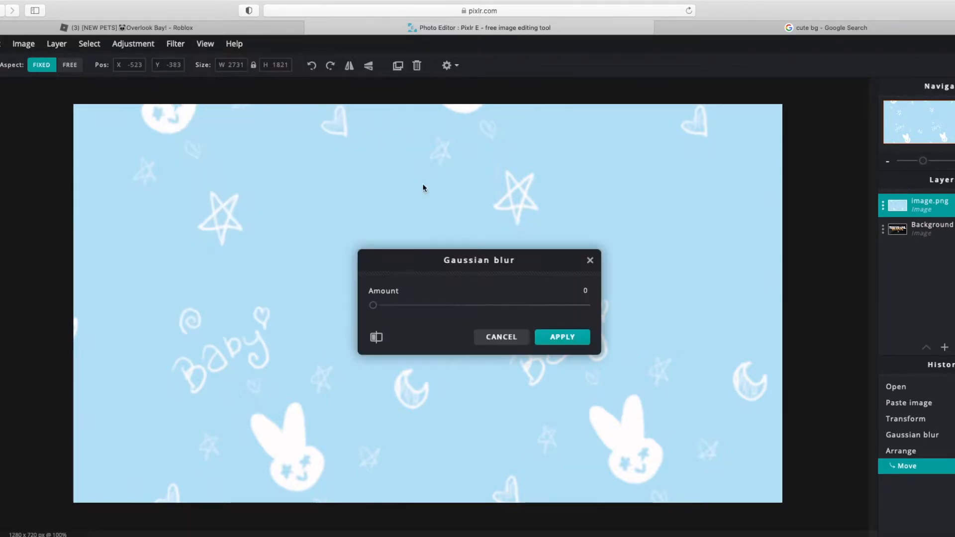
{"action": "left_click_drag", "start_coordinate": [374, 305], "coordinate": [494, 313]}
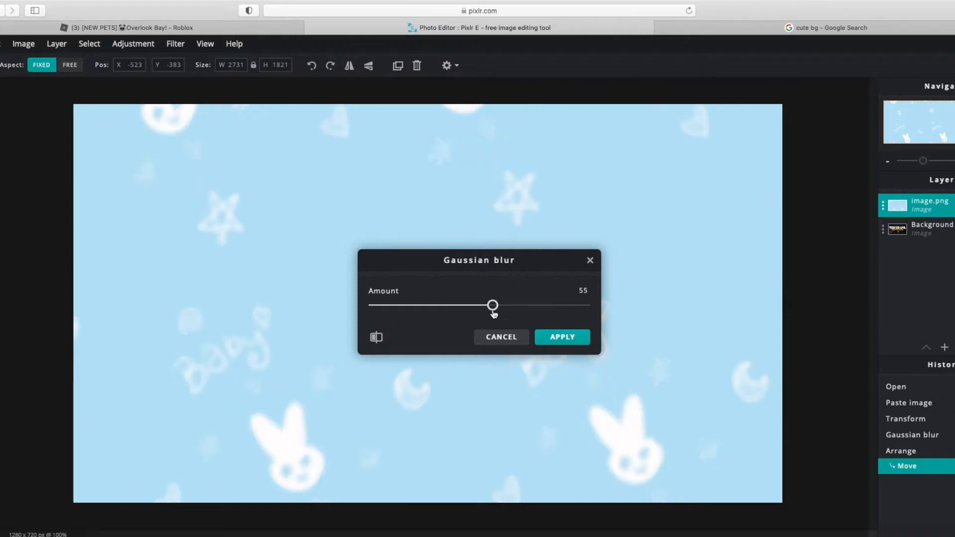
{"action": "left_click", "coordinate": [553, 338]}
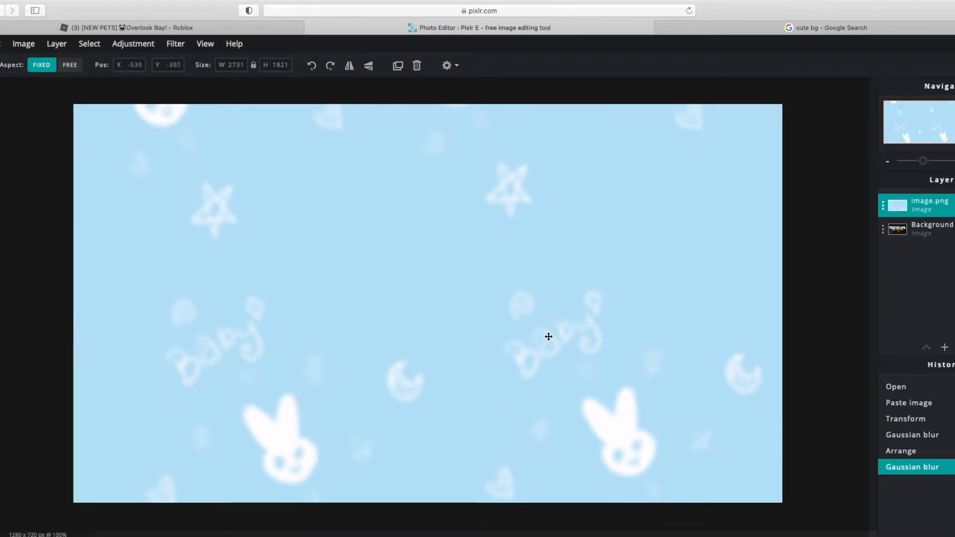
{"action": "left_click_drag", "start_coordinate": [548, 337], "coordinate": [550, 341]}
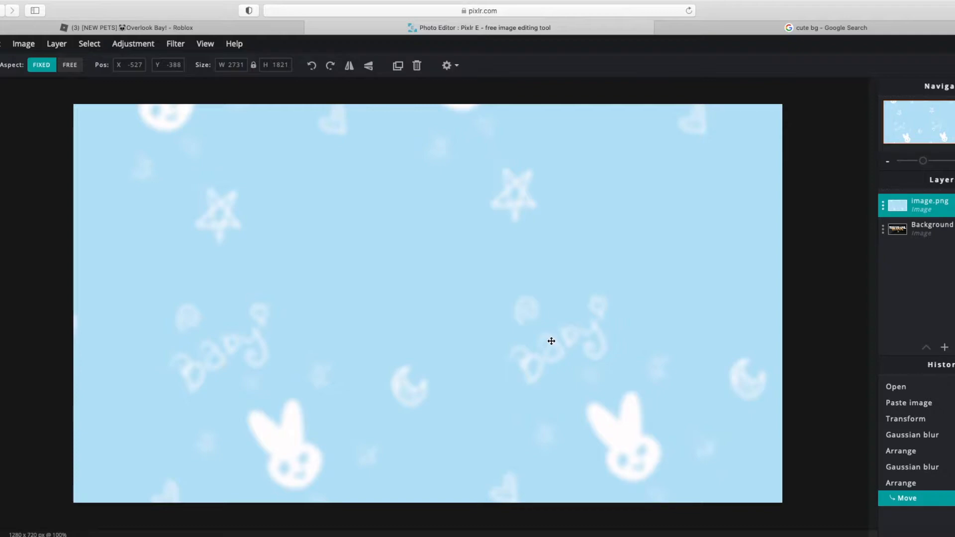
{"action": "left_click_drag", "start_coordinate": [524, 326], "coordinate": [500, 351]}
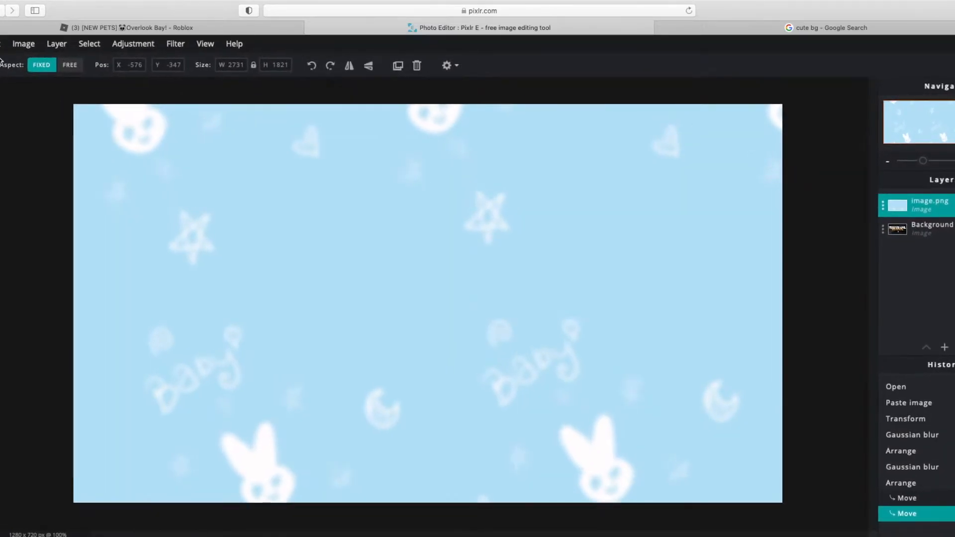
- In the separate c51acb076d510820c29ac3b7021f7276.jpg document, position the 1748 x 1095 px pink-and-purple background layer at about X -315, Y -133
{"action": "left_click", "coordinate": [2, 65]}
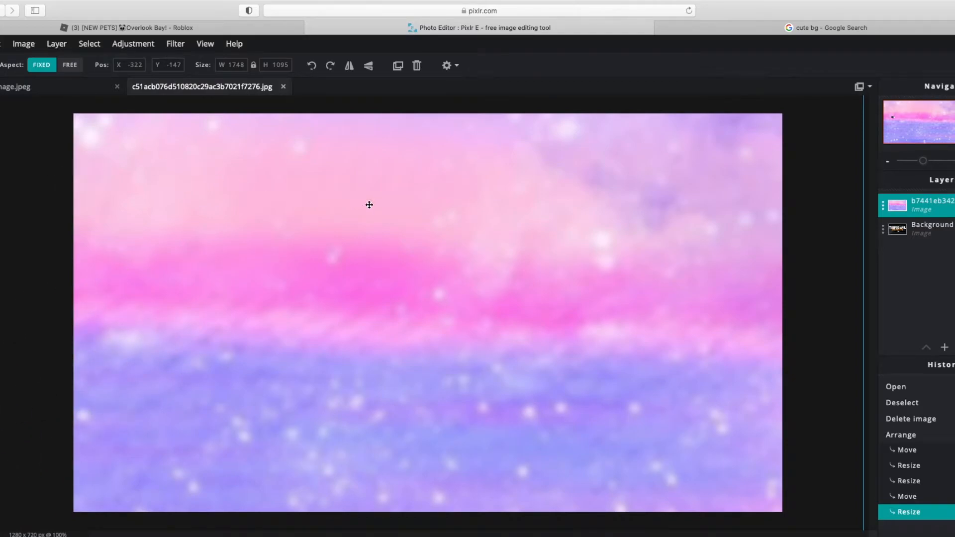
{"action": "left_click", "coordinate": [676, 179]}
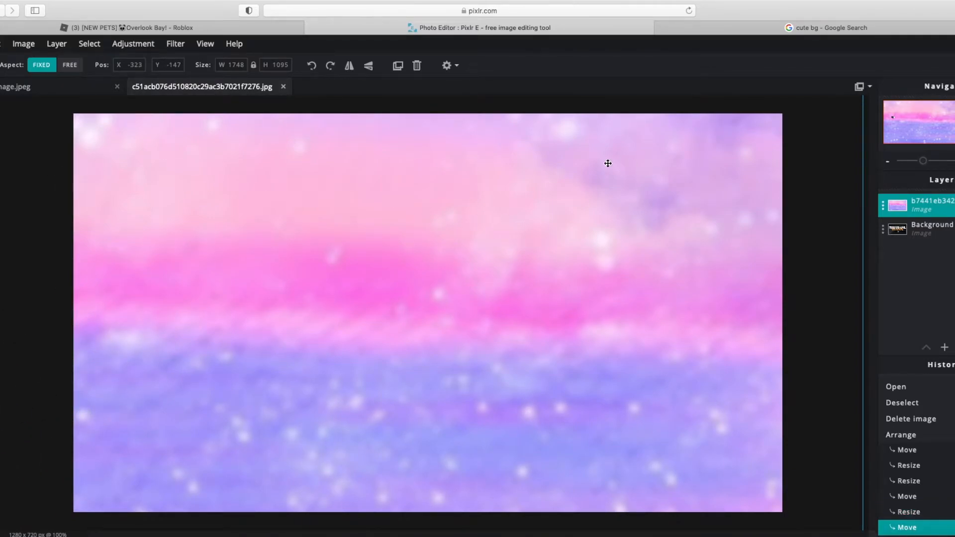
{"action": "left_click_drag", "start_coordinate": [273, 219], "coordinate": [277, 226]}
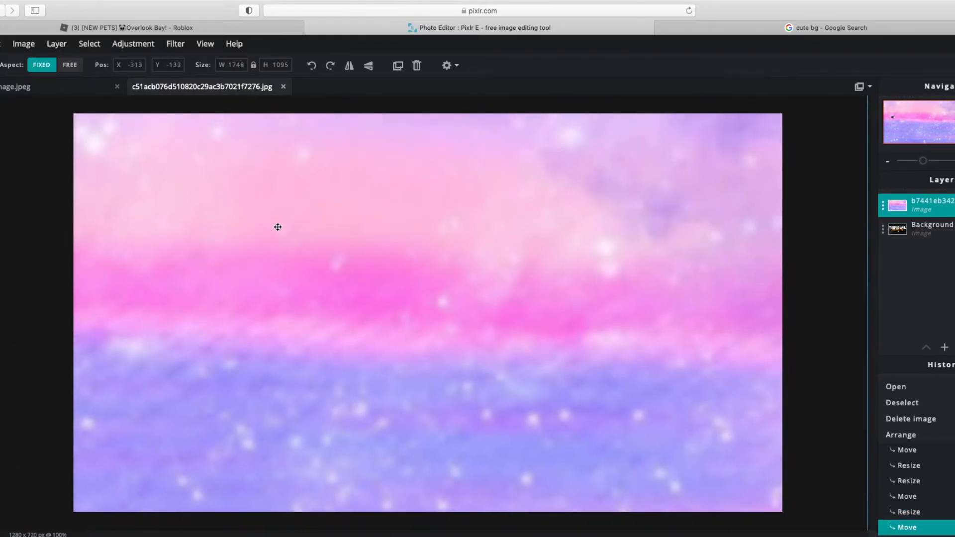
- Add pink size 60 Arial text reading "Hi" and "How to", place its layer on top and shift it slightly up and left
{"action": "key", "text": "t"}
{"action": "left_click", "coordinate": [274, 229]}
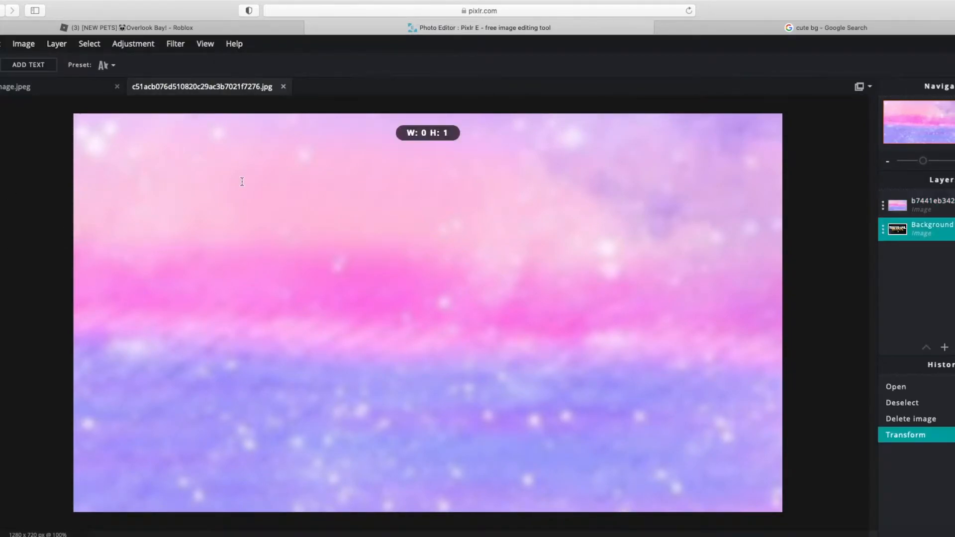
{"action": "left_click", "coordinate": [558, 322]}
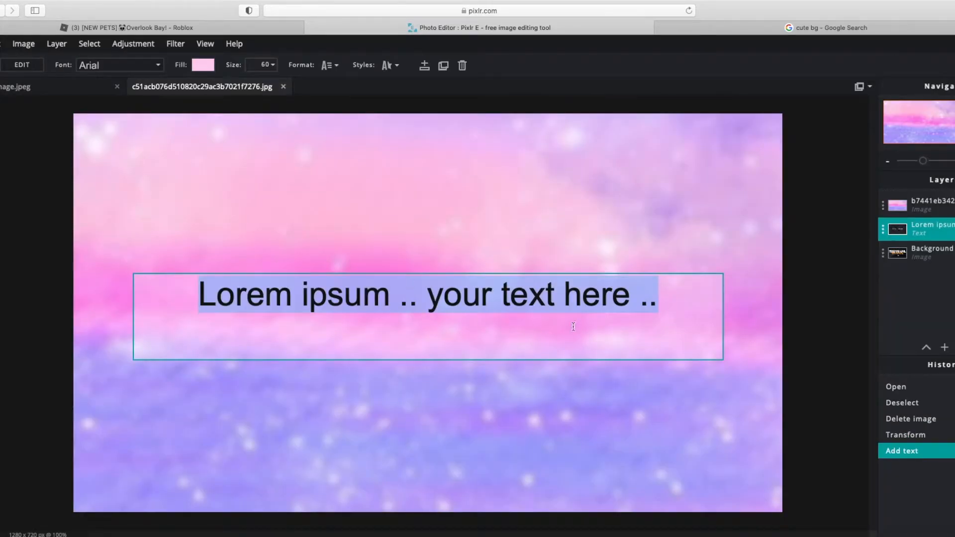
{"action": "type", "text": "Hi"}
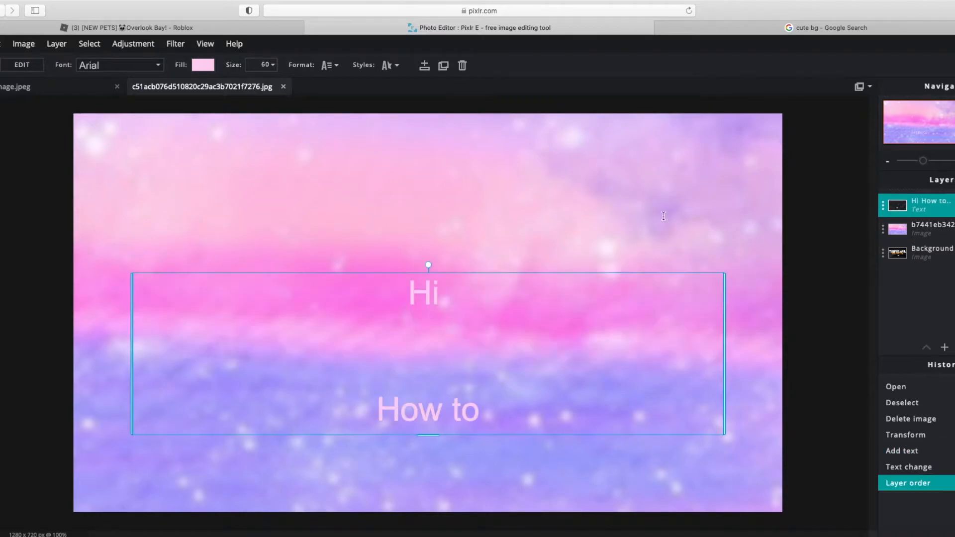
{"action": "left_click_drag", "start_coordinate": [413, 344], "coordinate": [406, 318]}
{"action": "left_click", "coordinate": [20, 222]}
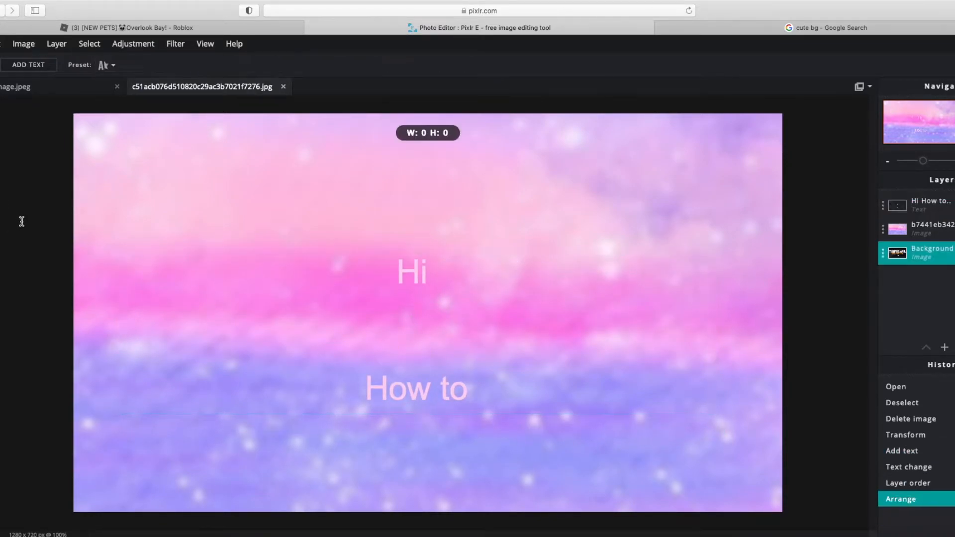
- Apply a Zoom blur to the Background layer with amount 61%, X 22% and Y 88%
{"action": "left_click", "coordinate": [174, 44]}
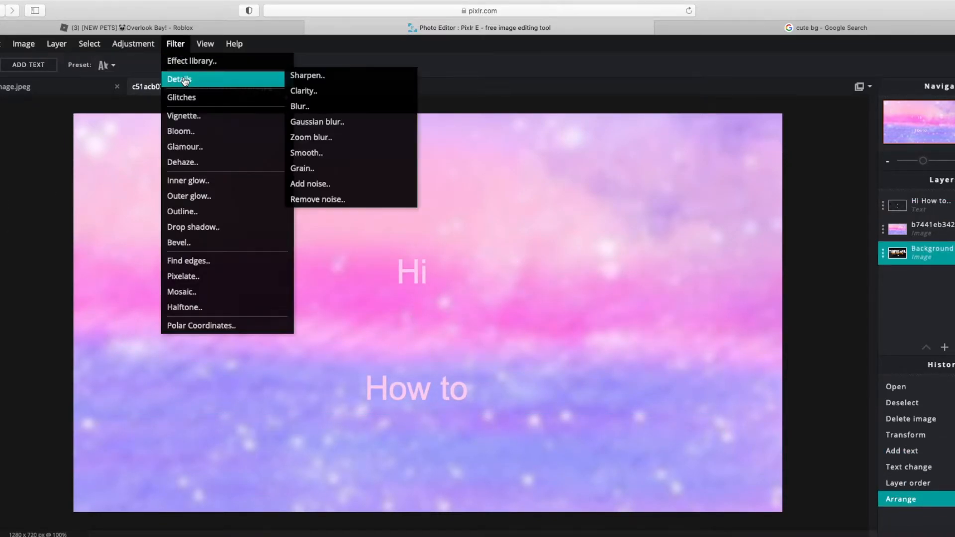
{"action": "mouse_move", "coordinate": [249, 97]}
{"action": "mouse_move", "coordinate": [224, 79]}
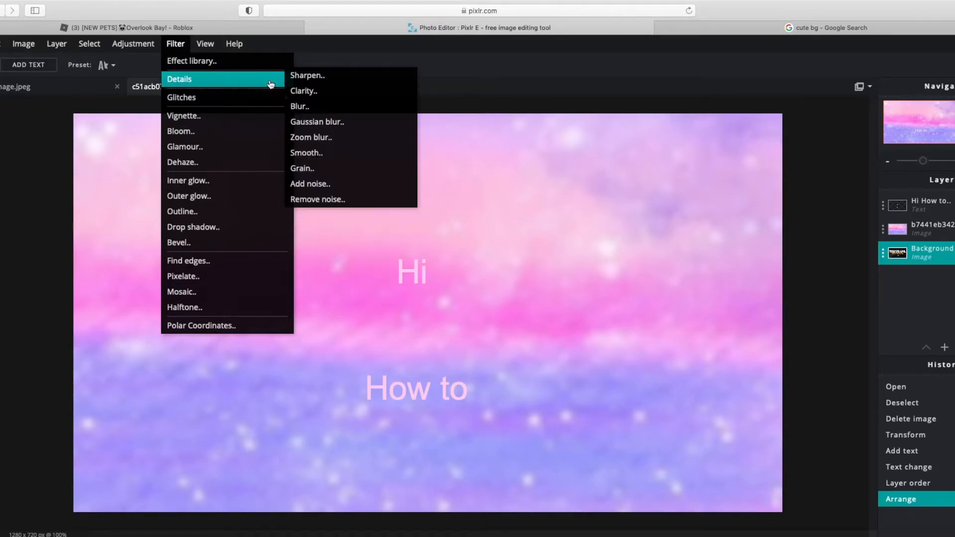
{"action": "left_click", "coordinate": [343, 136]}
{"action": "left_click_drag", "start_coordinate": [416, 309], "coordinate": [486, 310]}
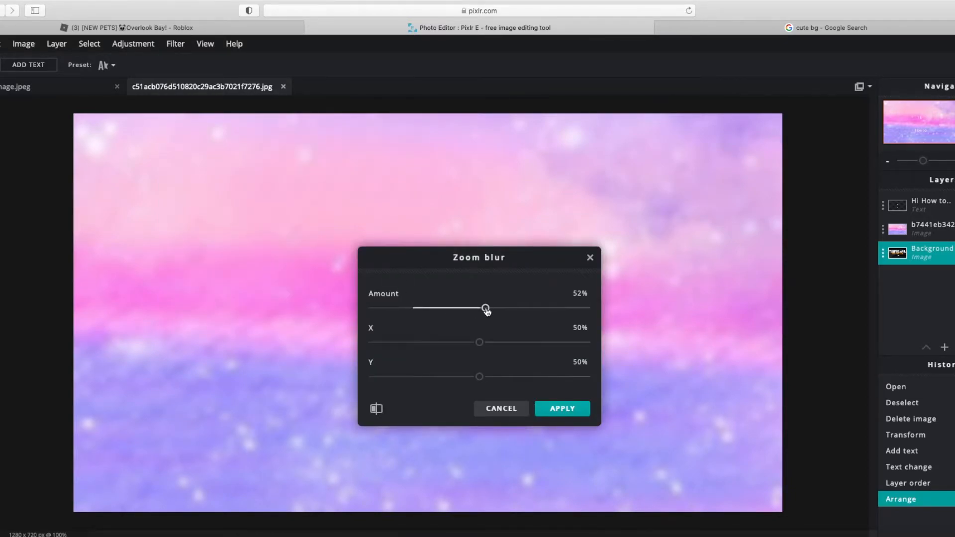
{"action": "left_click_drag", "start_coordinate": [479, 343], "coordinate": [422, 342]}
{"action": "left_click_drag", "start_coordinate": [481, 377], "coordinate": [560, 376]}
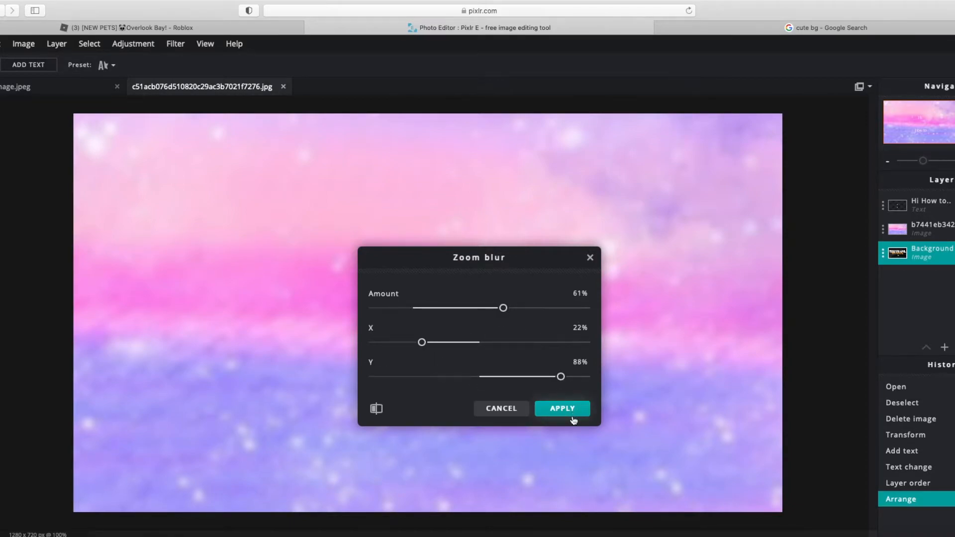
{"action": "left_click", "coordinate": [574, 421]}
{"action": "left_click", "coordinate": [560, 377]}
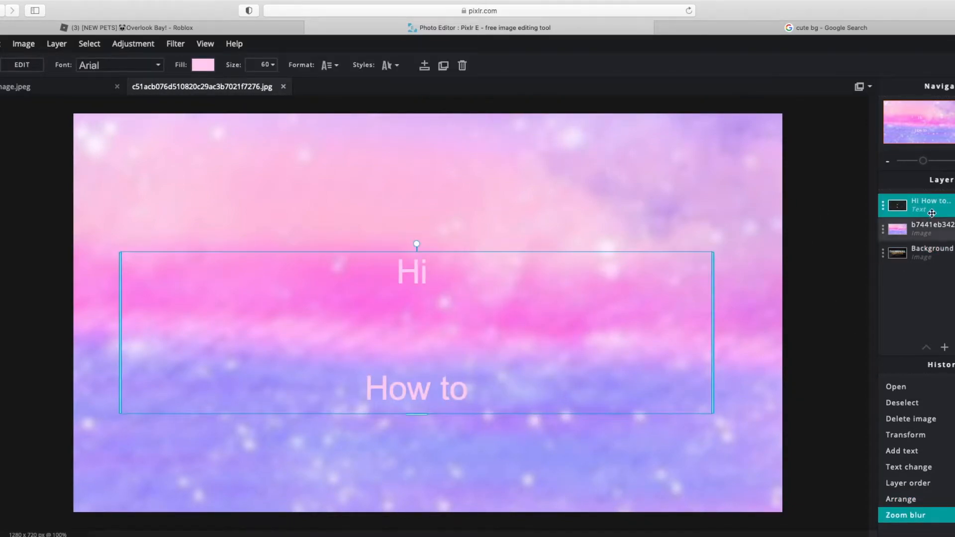
- Apply a Zoom blur to the pink-and-purple image layer with amount 47%, X 19% and the Y centre shifted lower
{"action": "left_click", "coordinate": [943, 230]}
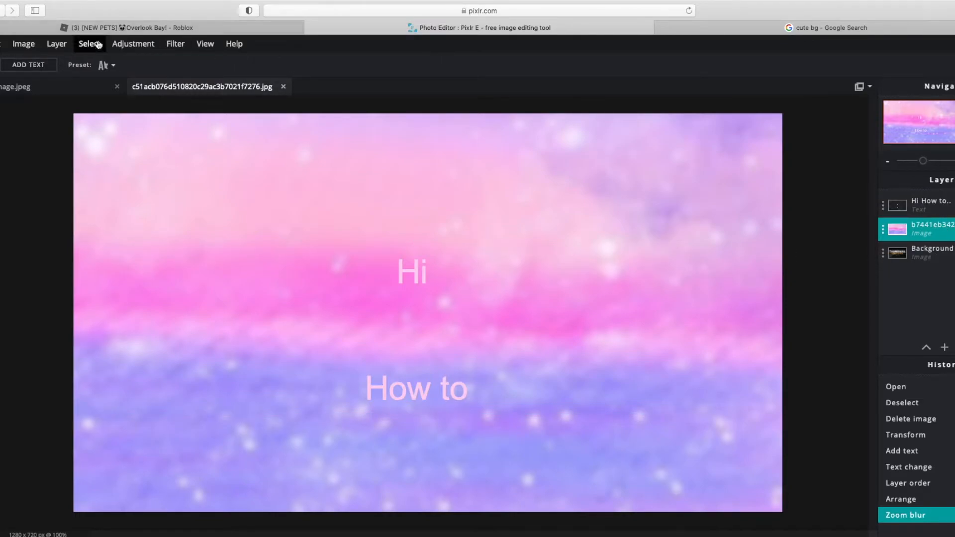
{"action": "left_click", "coordinate": [180, 45]}
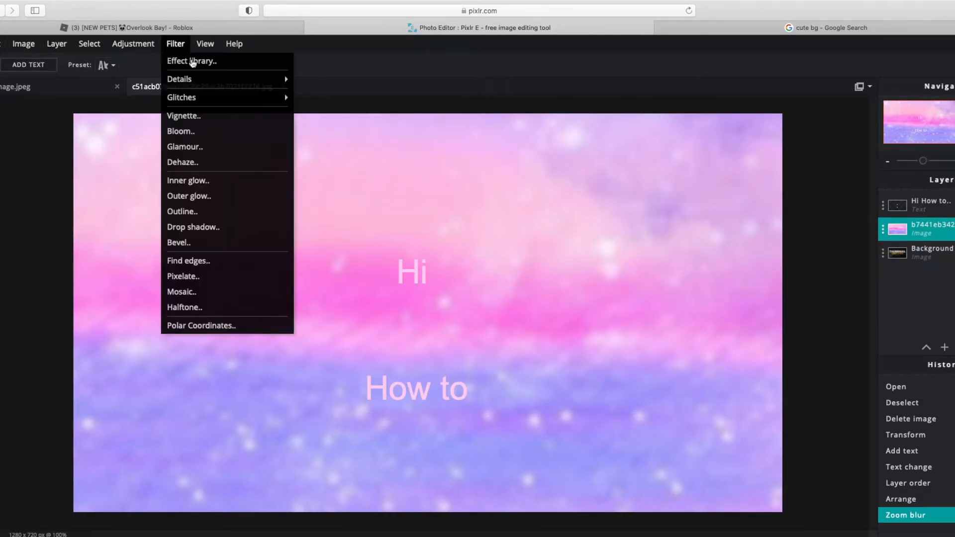
{"action": "left_click", "coordinate": [168, 44]}
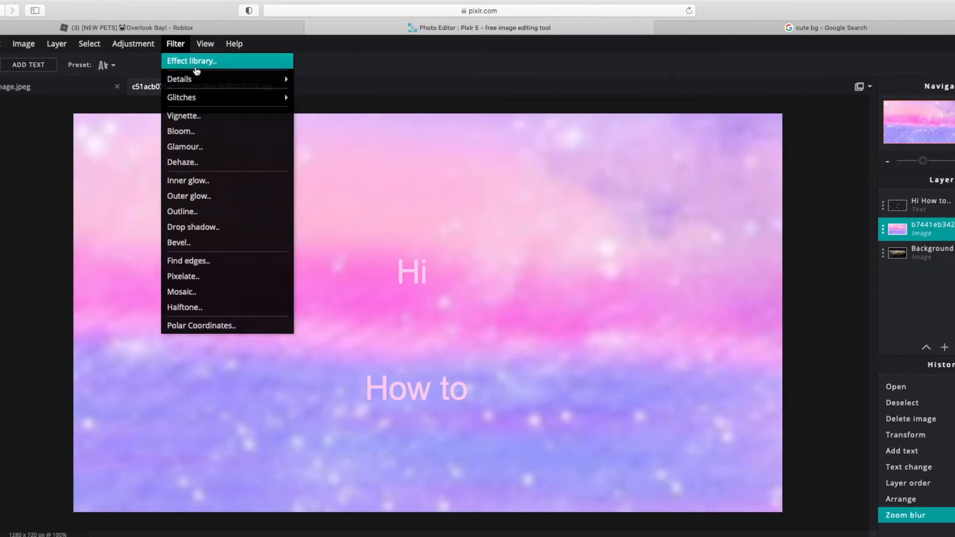
{"action": "mouse_move", "coordinate": [198, 80]}
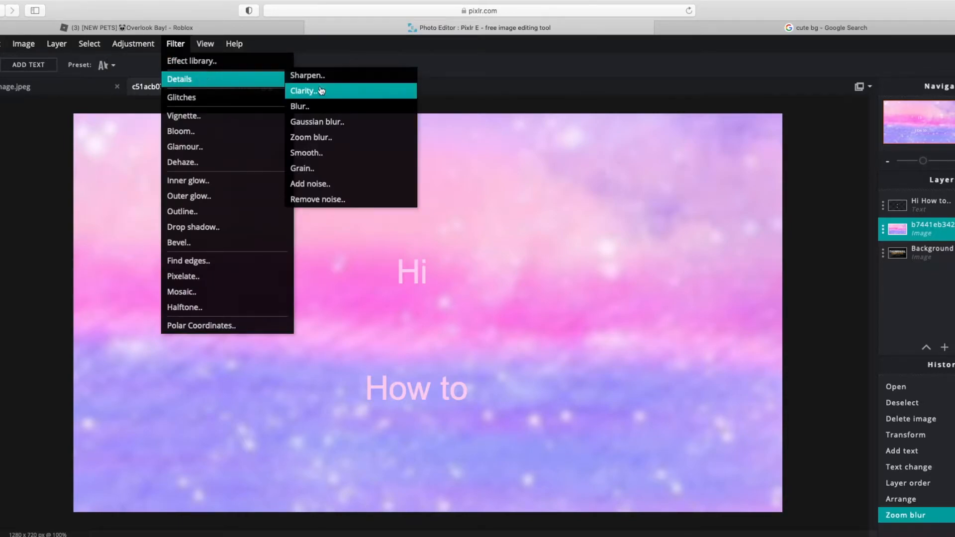
{"action": "left_click", "coordinate": [352, 137]}
{"action": "left_click_drag", "start_coordinate": [417, 307], "coordinate": [473, 308]}
{"action": "left_click_drag", "start_coordinate": [479, 342], "coordinate": [415, 342]}
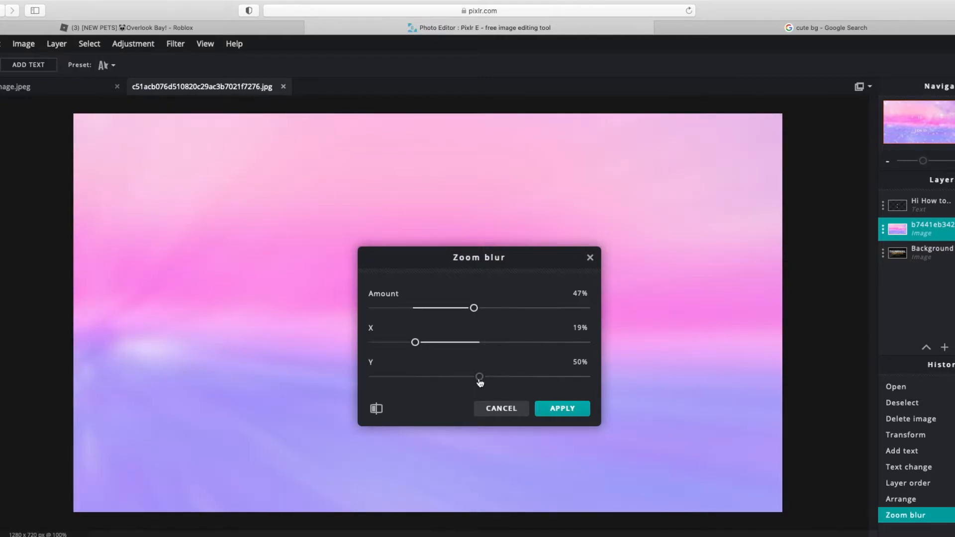
{"action": "left_click_drag", "start_coordinate": [479, 377], "coordinate": [513, 377]}
{"action": "left_click", "coordinate": [566, 413]}
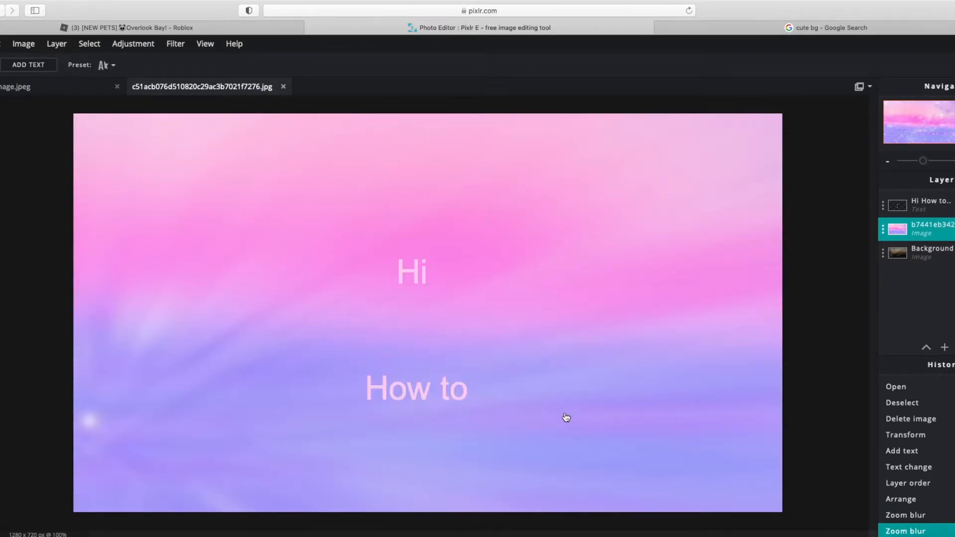
- Delete the "Hi How to" text layer and close the pink-and-purple document, returning to the blue bunny thumbnail
{"action": "left_click", "coordinate": [462, 382]}
{"action": "key", "text": "Delete"}
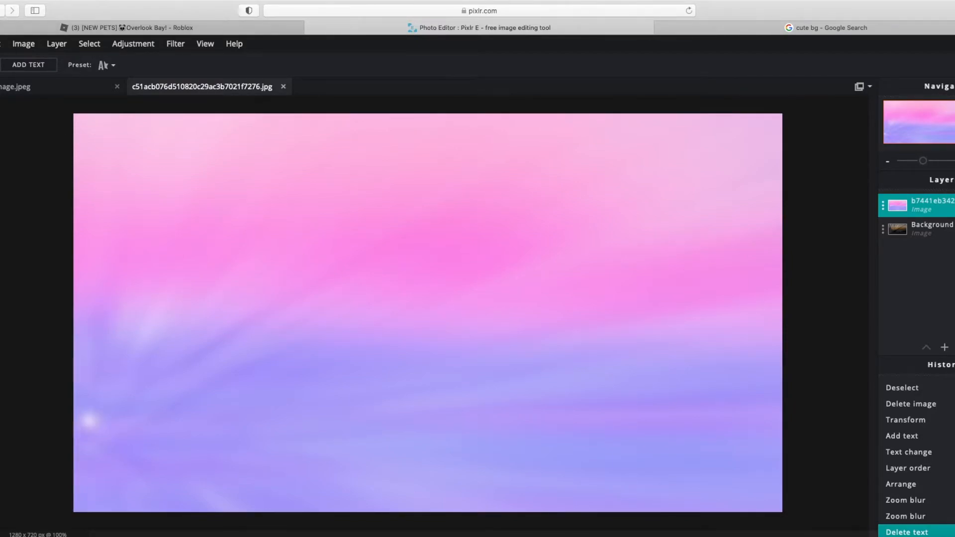
{"action": "left_click", "coordinate": [20, 64]}
{"action": "left_click", "coordinate": [181, 359]}
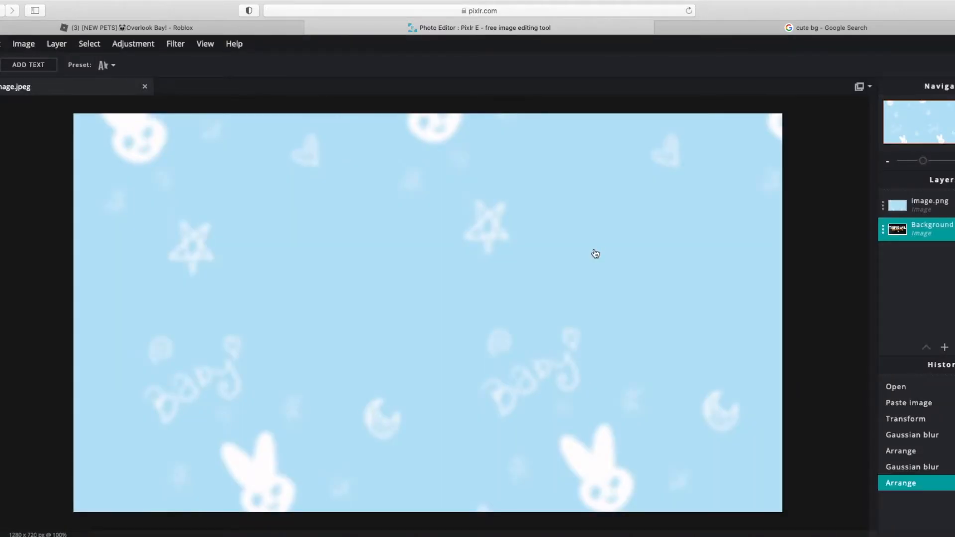
- Close the "cute bg" search results and move the browser window aside to uncover the image files on the desktop
{"action": "left_click", "coordinate": [663, 27]}
{"action": "left_click_drag", "start_coordinate": [830, 10], "coordinate": [627, 162]}
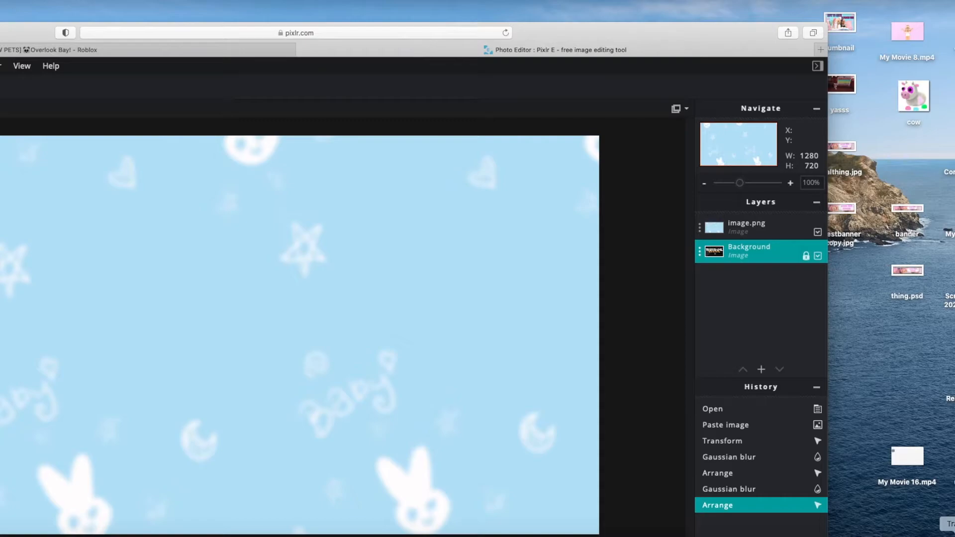
{"action": "left_click", "coordinate": [953, 536]}
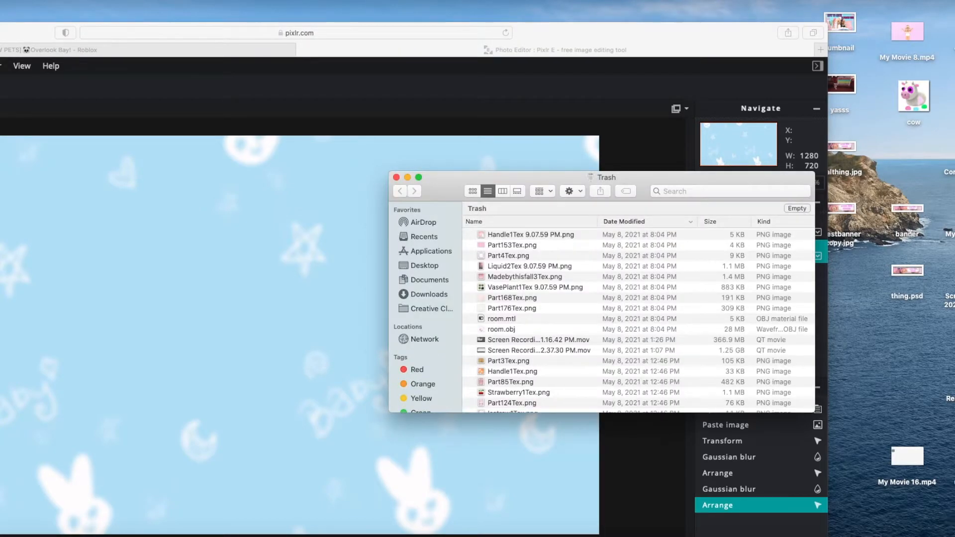
{"action": "scroll", "coordinate": [664, 344], "scroll_direction": "down", "scroll_amount": 10}
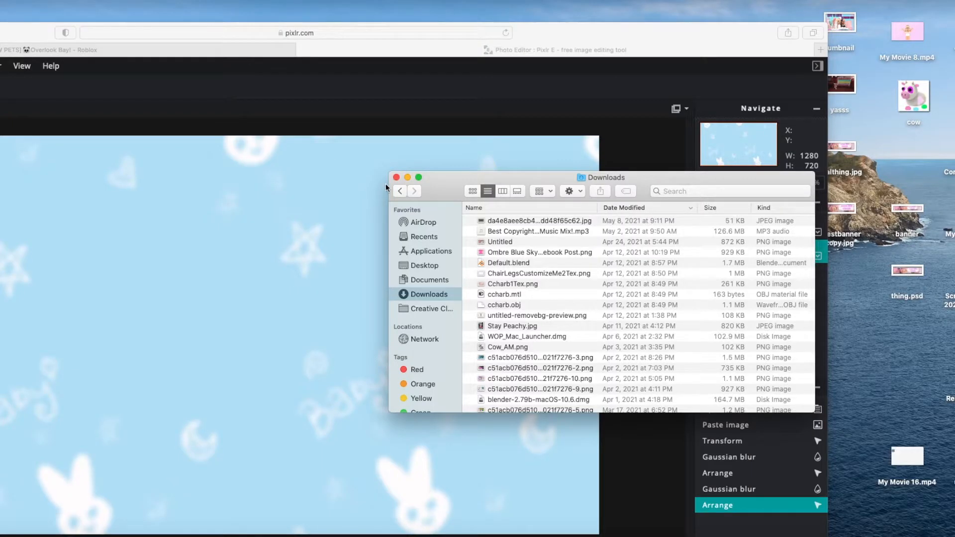
{"action": "left_click", "coordinate": [394, 181]}
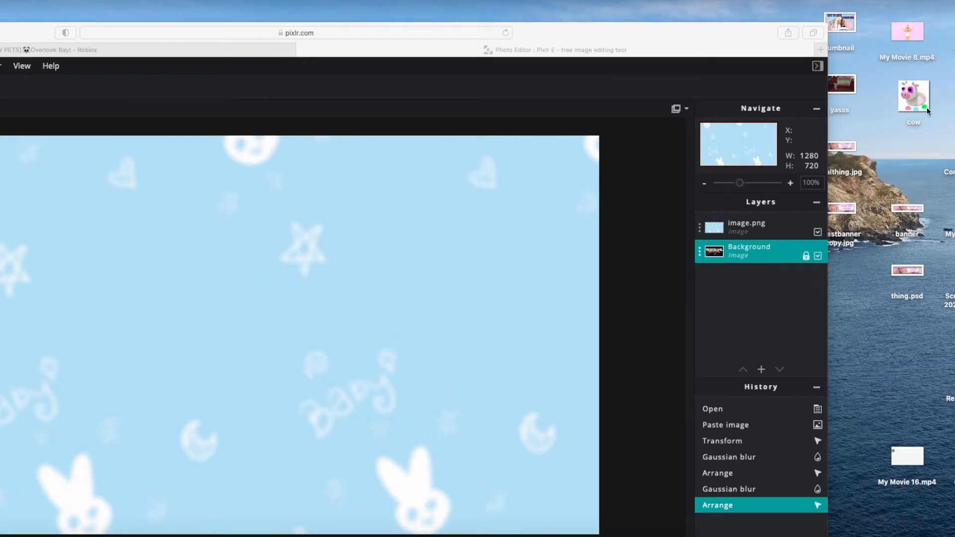
- Add the cow image from the desktop as a layer in the current document and move it above the image.png layer
{"action": "left_click_drag", "start_coordinate": [918, 99], "coordinate": [287, 314]}
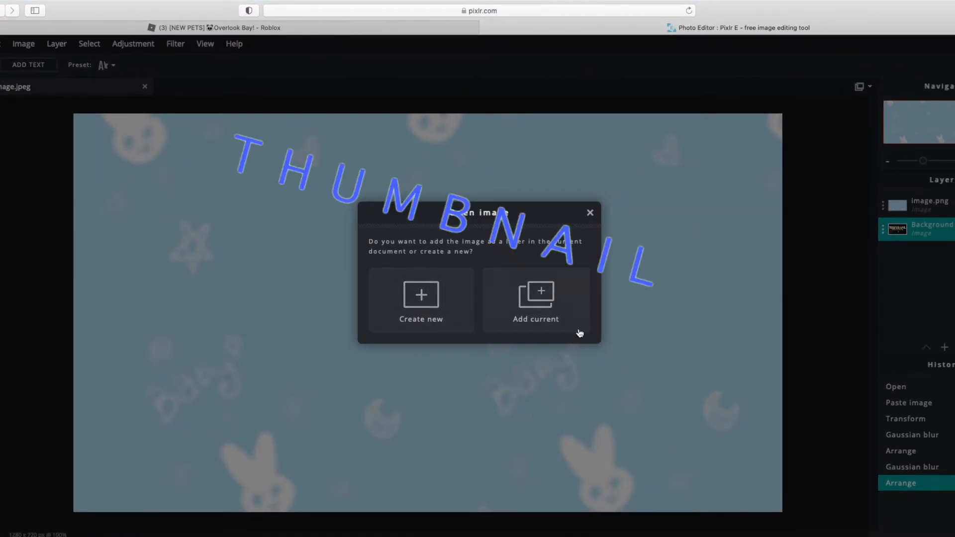
{"action": "left_click", "coordinate": [544, 317]}
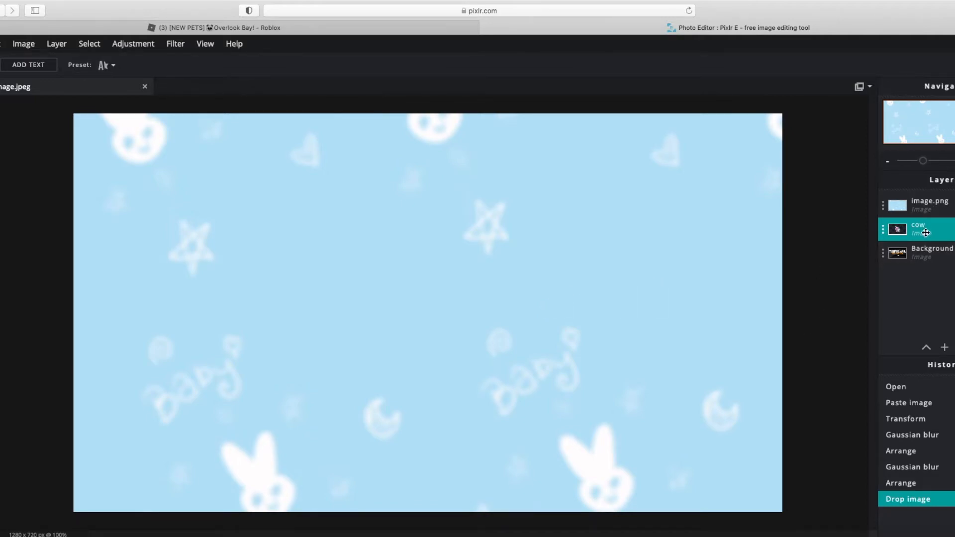
{"action": "left_click_drag", "start_coordinate": [931, 229], "coordinate": [933, 210]}
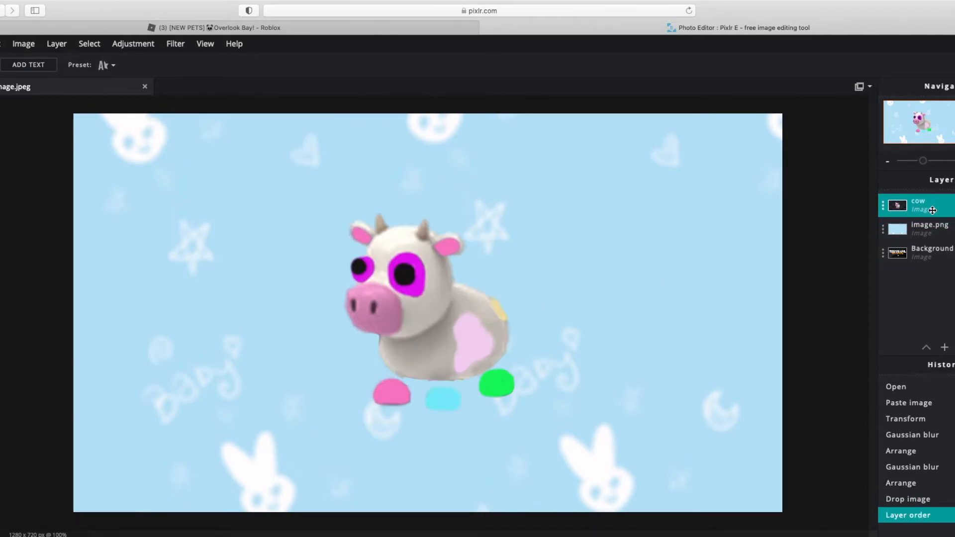
- Enlarge the cow to about 703 x 703 px and place it in the right half of the canvas at about X 635, Y 0
{"action": "left_click", "coordinate": [0, 93]}
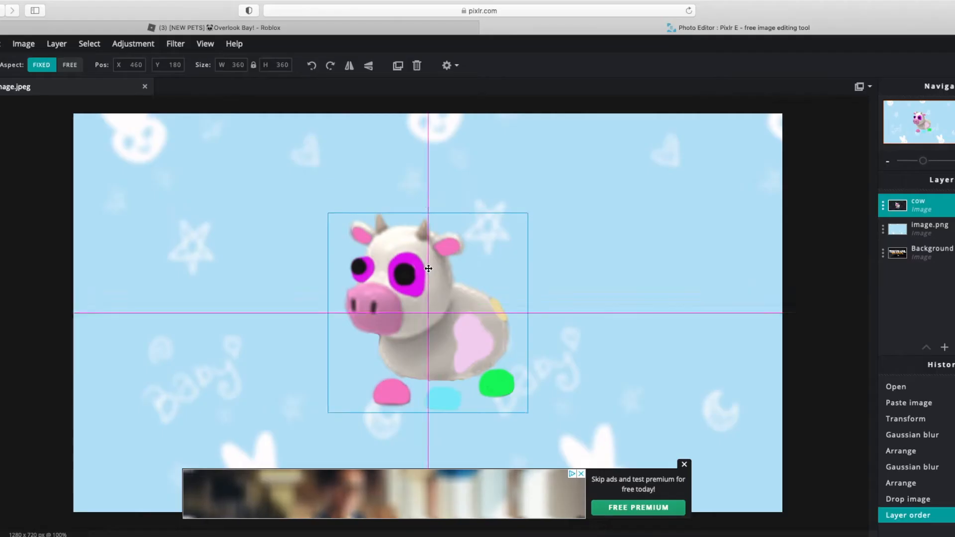
{"action": "left_click_drag", "start_coordinate": [431, 269], "coordinate": [303, 247]}
{"action": "left_click_drag", "start_coordinate": [206, 199], "coordinate": [397, 155]}
{"action": "left_click_drag", "start_coordinate": [607, 298], "coordinate": [674, 326]}
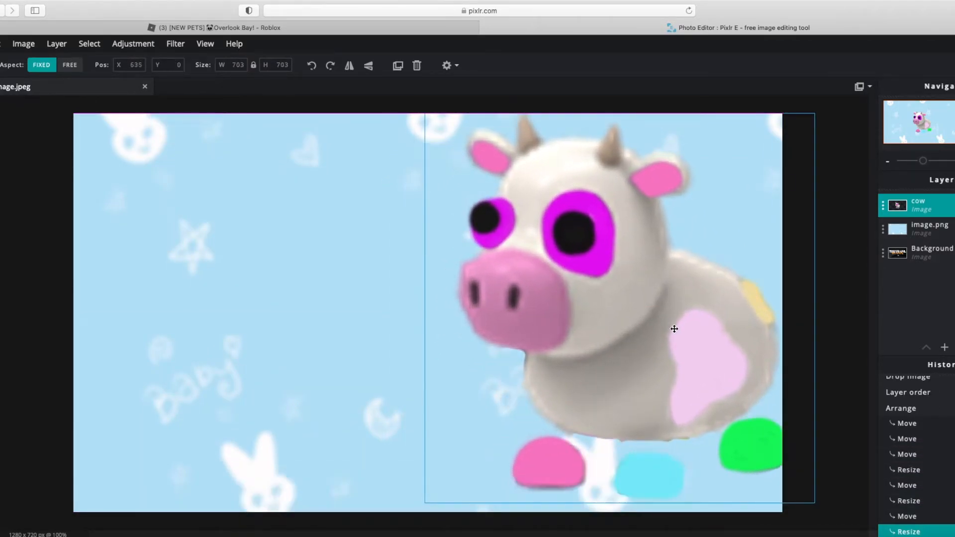
{"action": "left_click", "coordinate": [843, 303]}
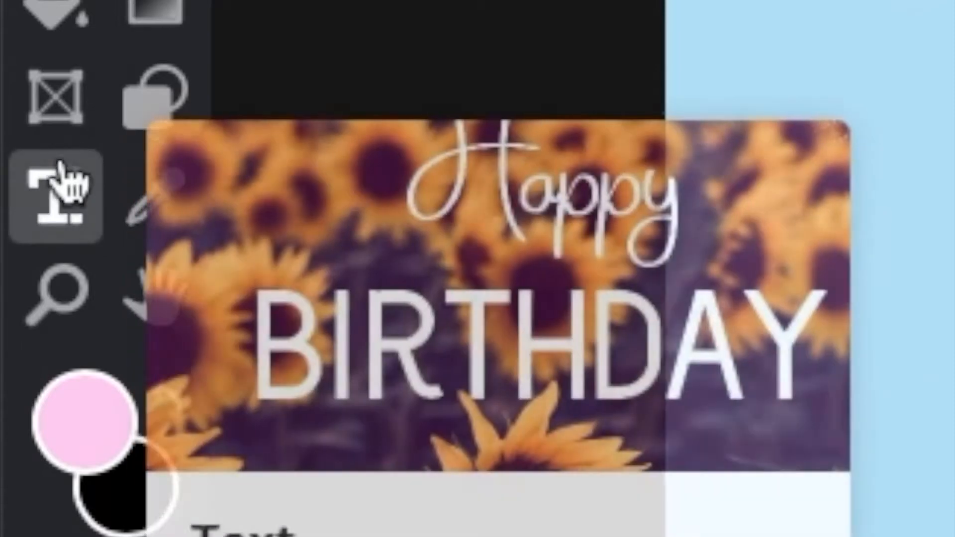
- Add a new text layer and move it above the image.png layer in the layer order
{"action": "left_click", "coordinate": [60, 169]}
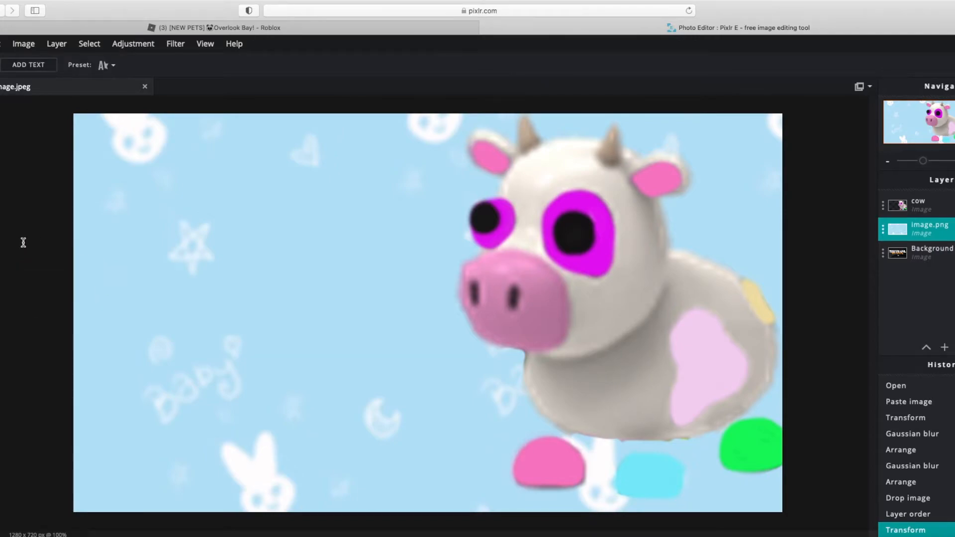
{"action": "key", "text": "b"}
{"action": "key", "text": "t"}
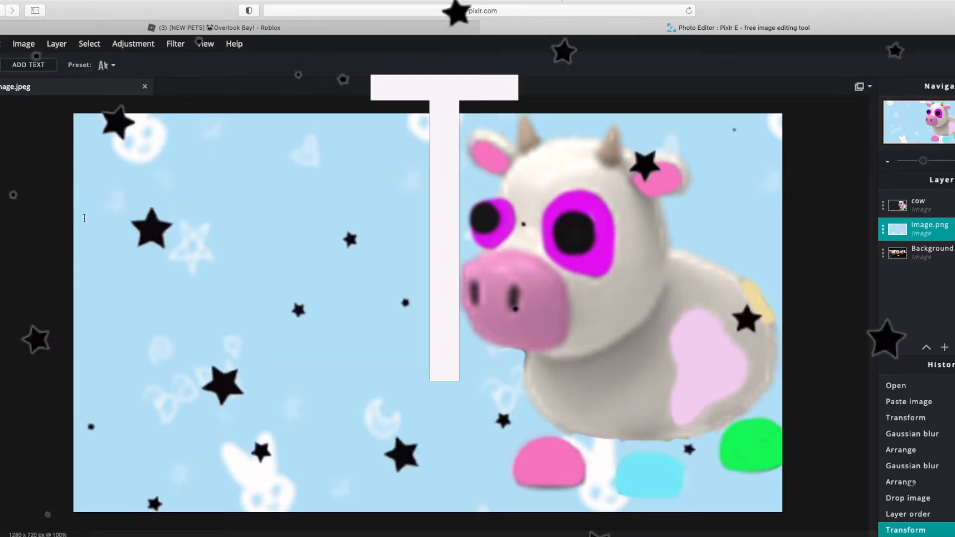
{"action": "left_click", "coordinate": [163, 177]}
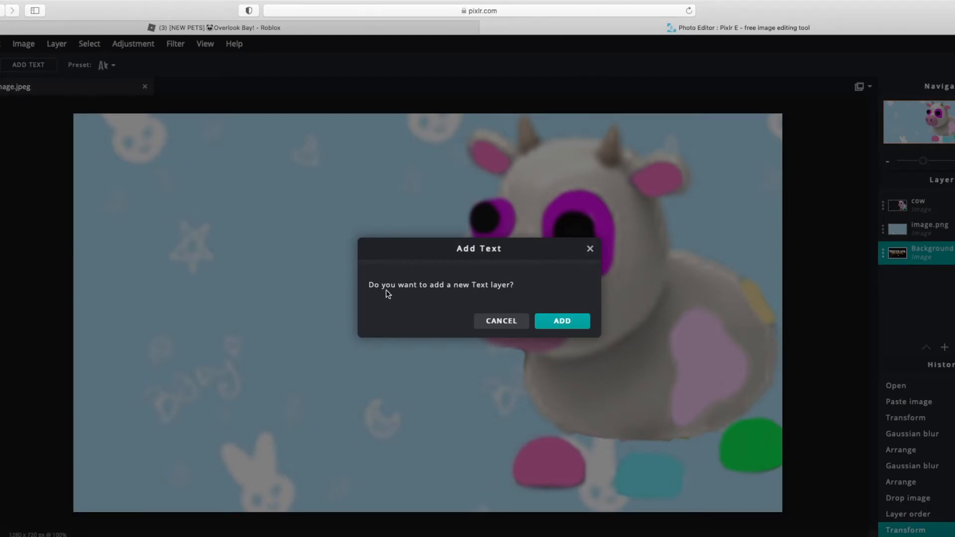
{"action": "left_click", "coordinate": [562, 320]}
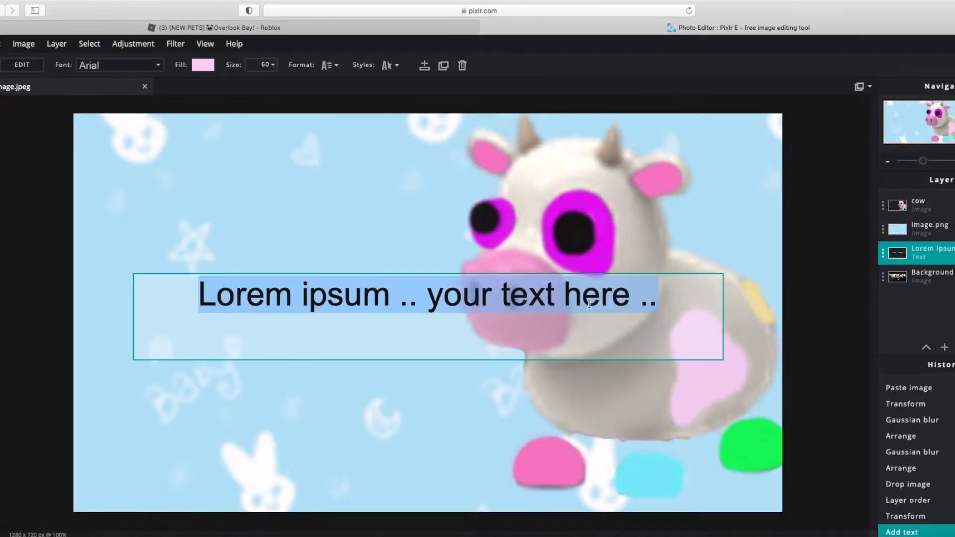
{"action": "key", "text": "BackSpace"}
{"action": "left_click_drag", "start_coordinate": [943, 251], "coordinate": [939, 229]}
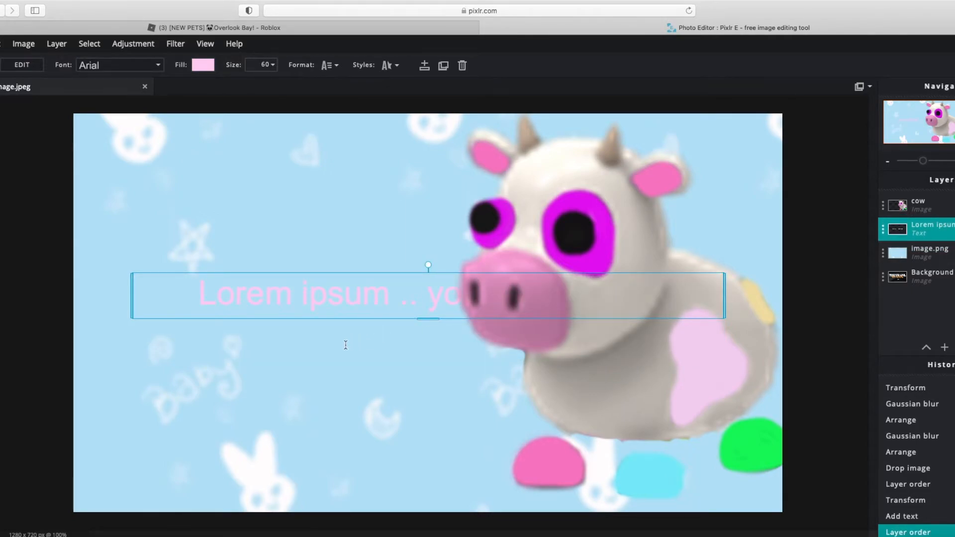
- Clear the placeholder text from the text layer and set its font to Amoreiza
{"action": "double_click", "coordinate": [380, 294]}
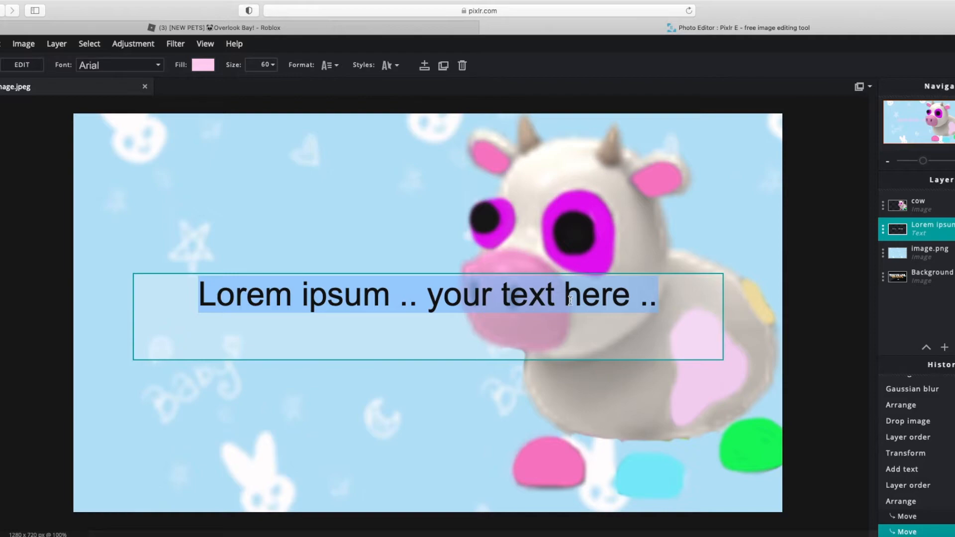
{"action": "key", "text": "BackSpace"}
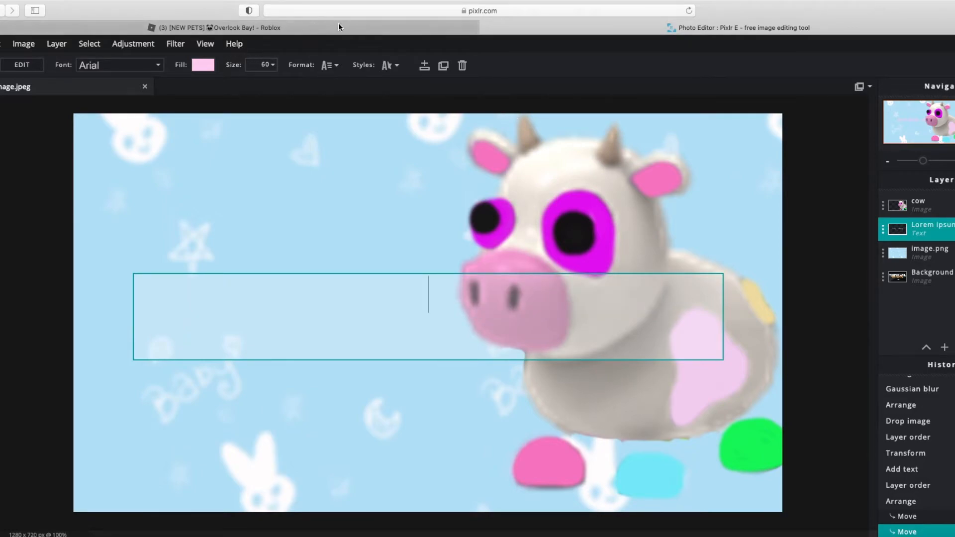
{"action": "left_click", "coordinate": [388, 65]}
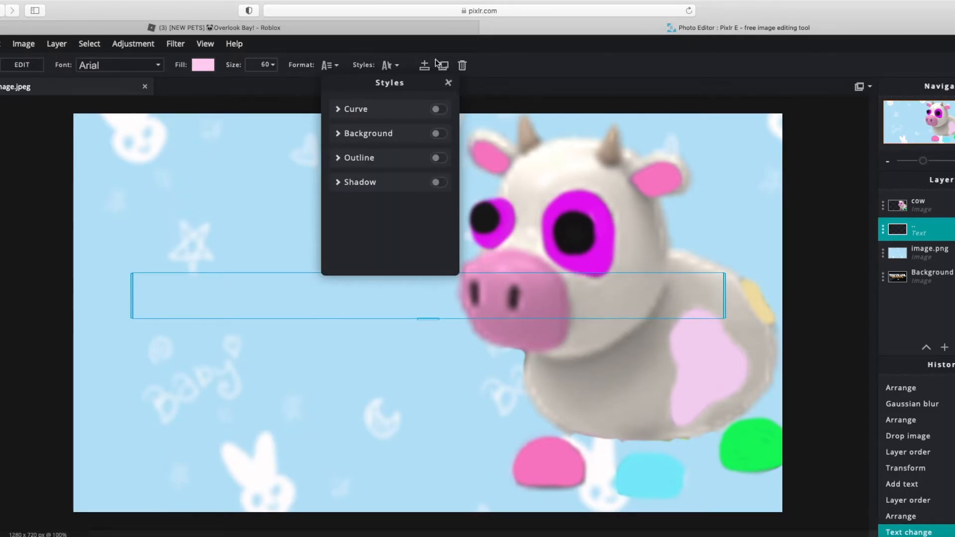
{"action": "left_click", "coordinate": [330, 65]}
{"action": "left_click", "coordinate": [386, 82]}
{"action": "left_click", "coordinate": [149, 65]}
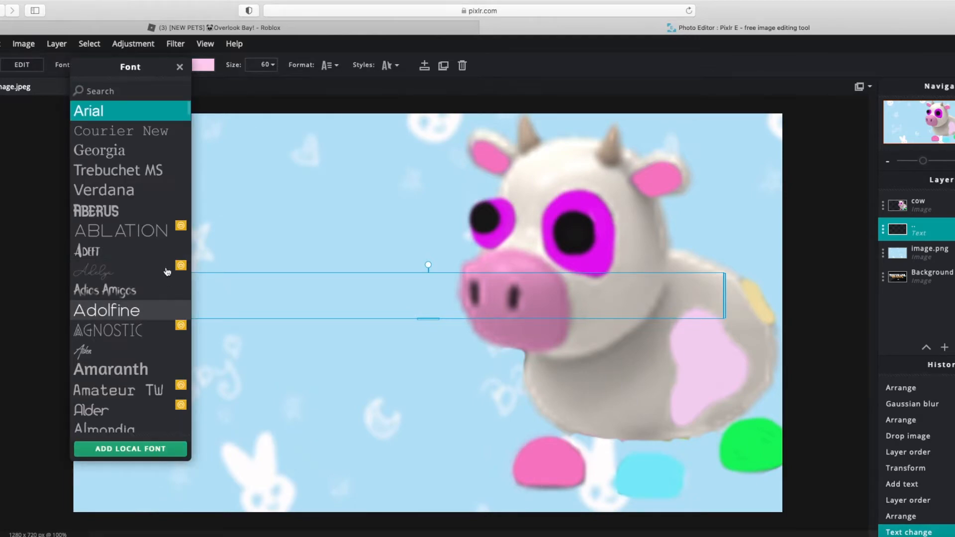
{"action": "scroll", "coordinate": [121, 300], "scroll_direction": "down", "scroll_amount": 1}
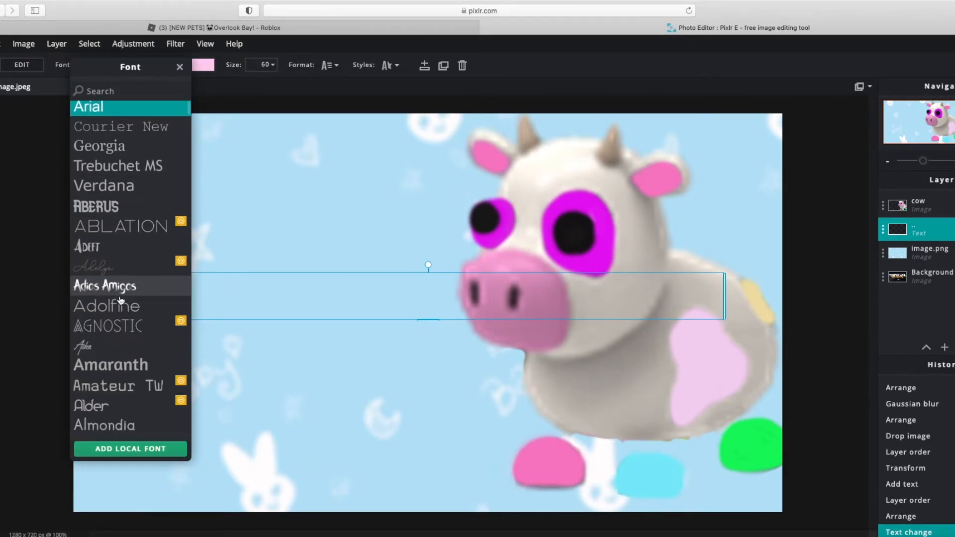
{"action": "scroll", "coordinate": [121, 300], "scroll_direction": "down", "scroll_amount": 3}
{"action": "left_click", "coordinate": [135, 347]}
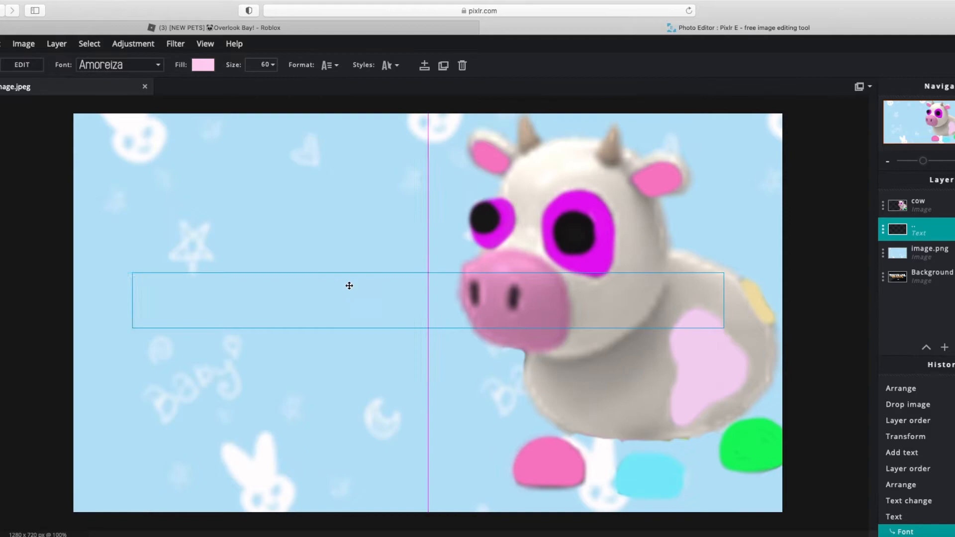
- Enter "NEW CANDY COW?" in the text layer and change its fill to a bright magenta-purple
{"action": "left_click", "coordinate": [243, 299]}
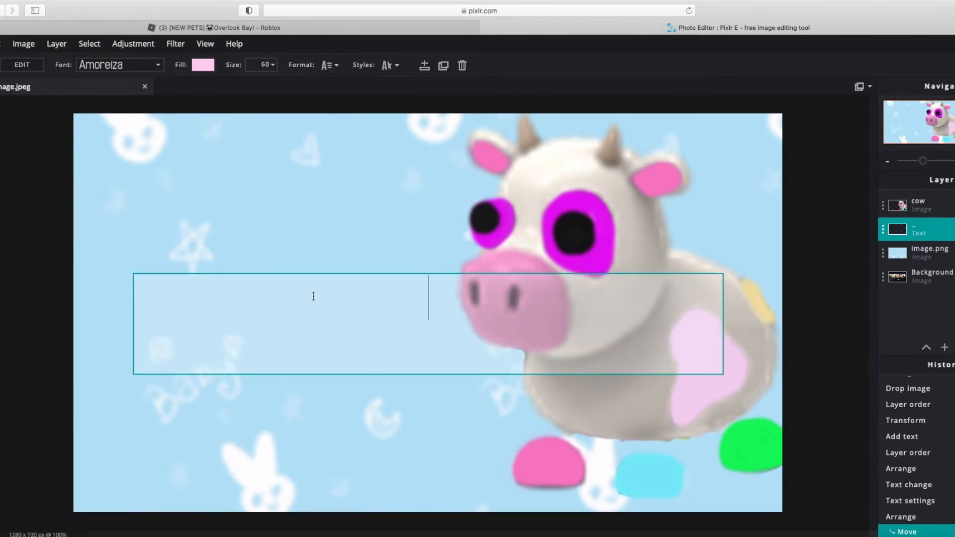
{"action": "type", "text": "NEW CANDY COW?"}
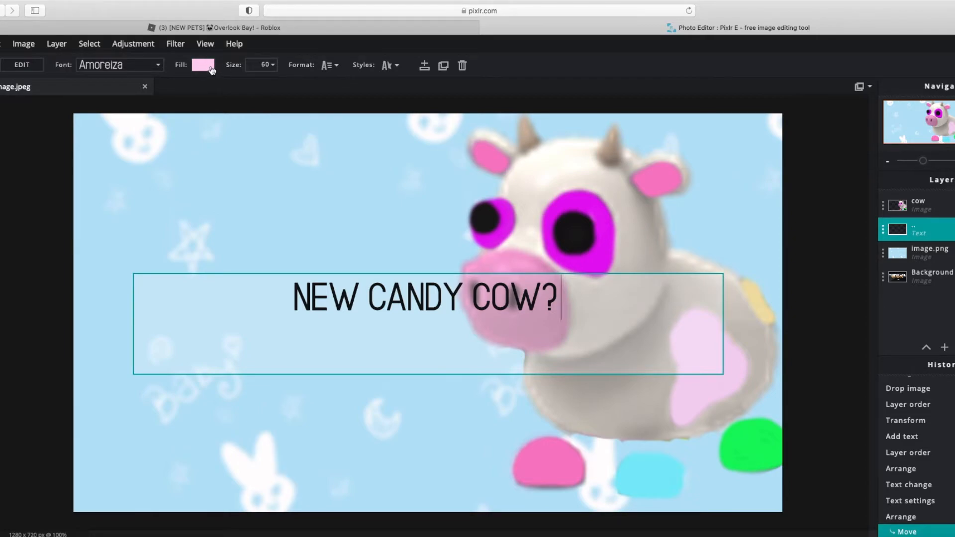
{"action": "left_click", "coordinate": [205, 66]}
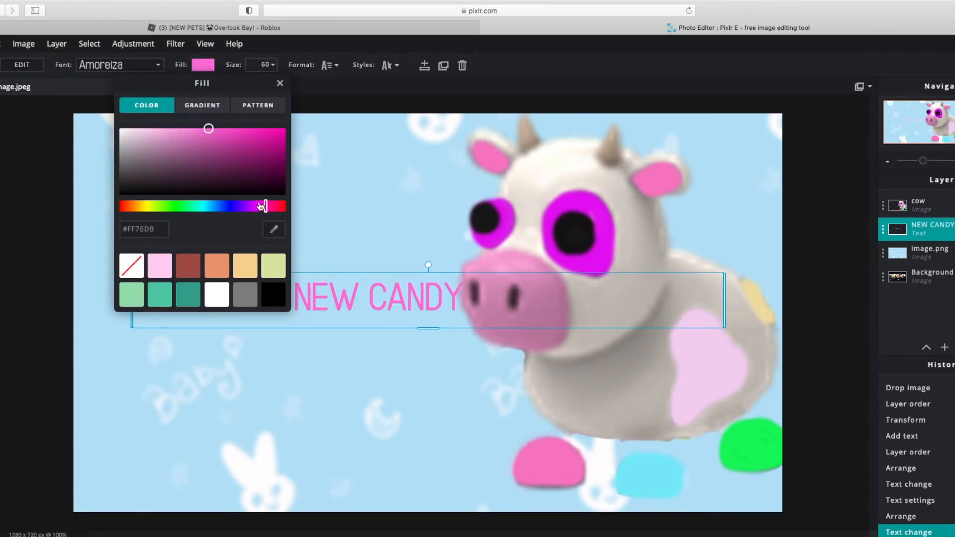
{"action": "mouse_move", "coordinate": [261, 205]}
{"action": "left_mouse_down"}
{"action": "mouse_move", "coordinate": [220, 206]}
{"action": "mouse_move", "coordinate": [254, 213]}
{"action": "left_mouse_up"}
{"action": "left_click_drag", "start_coordinate": [244, 151], "coordinate": [278, 48]}
{"action": "left_click", "coordinate": [280, 83]}
- Move the title text to the upper-left area of the canvas beside the cow's head and enlarge it to size 78
{"action": "left_click_drag", "start_coordinate": [332, 283], "coordinate": [217, 150]}
{"action": "mouse_move", "coordinate": [312, 198]}
{"action": "left_mouse_down"}
{"action": "mouse_move", "coordinate": [309, 167]}
{"action": "mouse_move", "coordinate": [309, 188]}
{"action": "mouse_move", "coordinate": [388, 282]}
{"action": "mouse_move", "coordinate": [336, 207]}
{"action": "mouse_move", "coordinate": [313, 213]}
{"action": "left_mouse_up"}
{"action": "left_click_drag", "start_coordinate": [302, 160], "coordinate": [298, 154]}
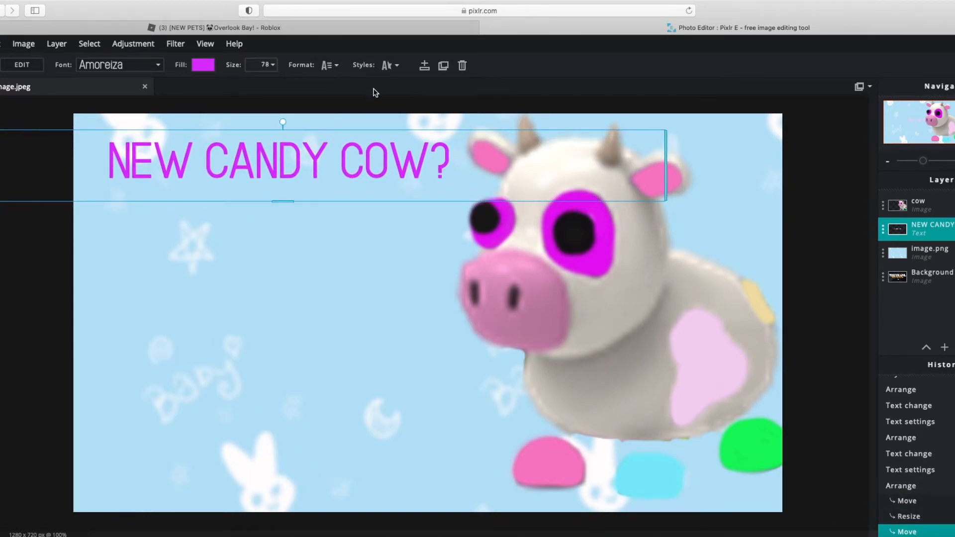
- Turn on the Outline style for the title text and set the outline color to black
{"action": "left_click", "coordinate": [393, 65]}
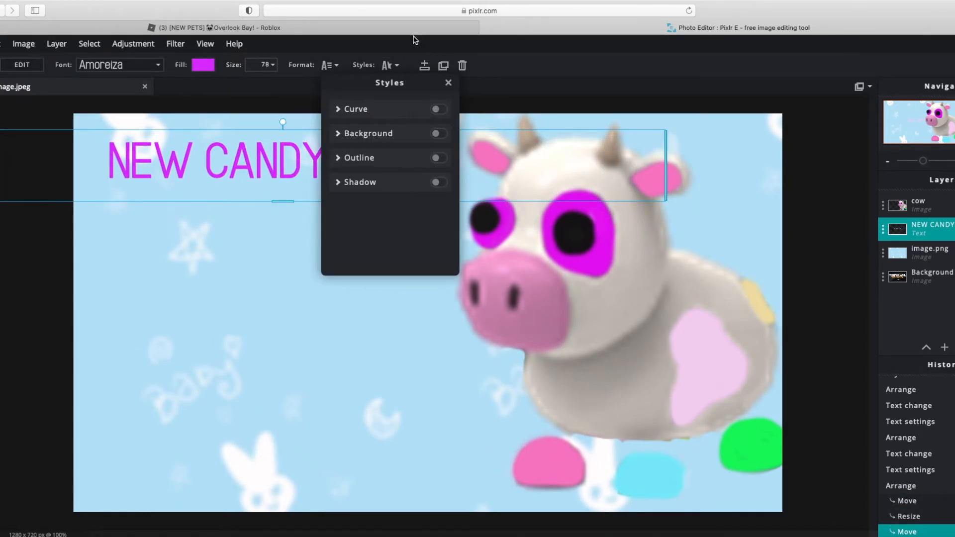
{"action": "left_click", "coordinate": [438, 157]}
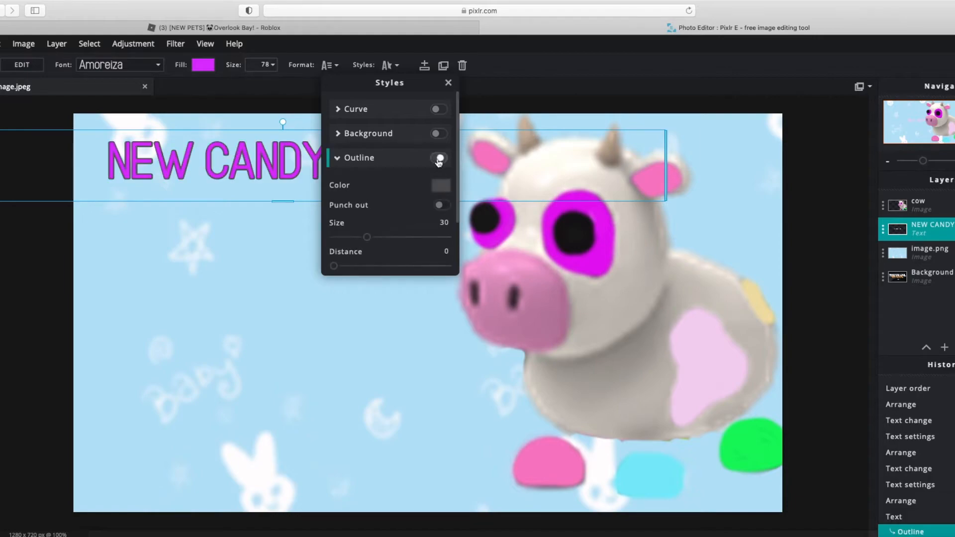
{"action": "left_click", "coordinate": [441, 187]}
{"action": "mouse_move", "coordinate": [357, 311]}
{"action": "left_mouse_down"}
{"action": "mouse_move", "coordinate": [351, 209]}
{"action": "mouse_move", "coordinate": [371, 384]}
{"action": "left_mouse_up"}
{"action": "left_click", "coordinate": [578, 377]}
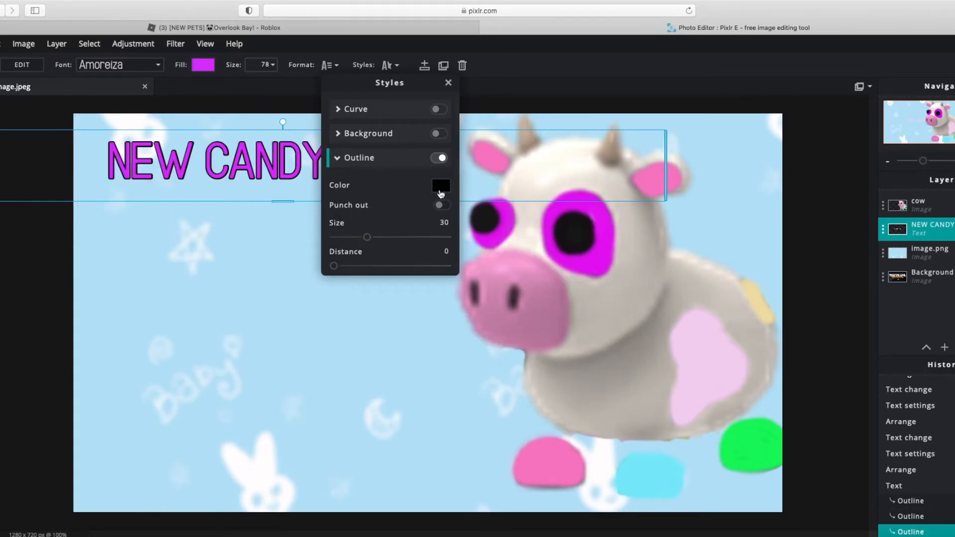
- Increase the title's outline size to 61 and change the outline color to white (#FFFFFF)
{"action": "left_click_drag", "start_coordinate": [367, 237], "coordinate": [402, 239]}
{"action": "left_click", "coordinate": [440, 185]}
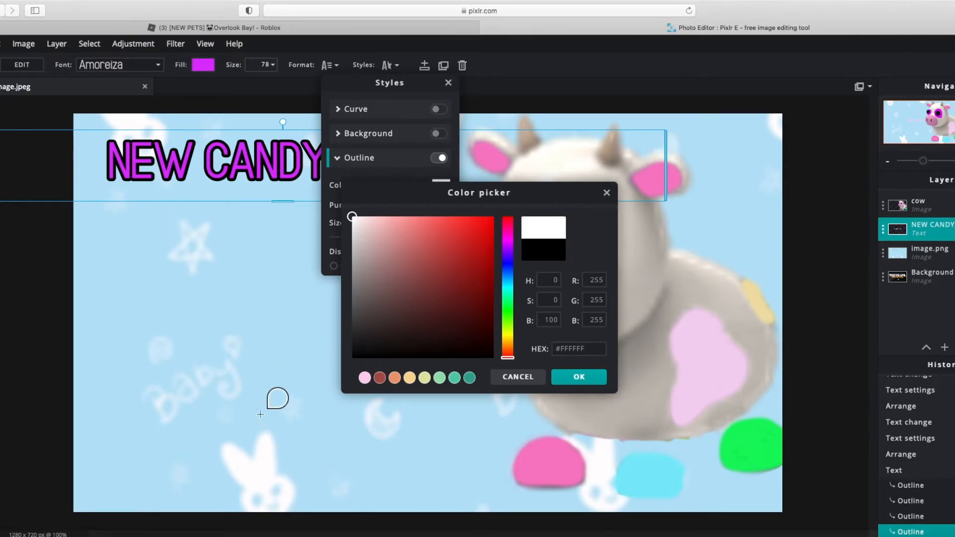
{"action": "left_click", "coordinate": [579, 376]}
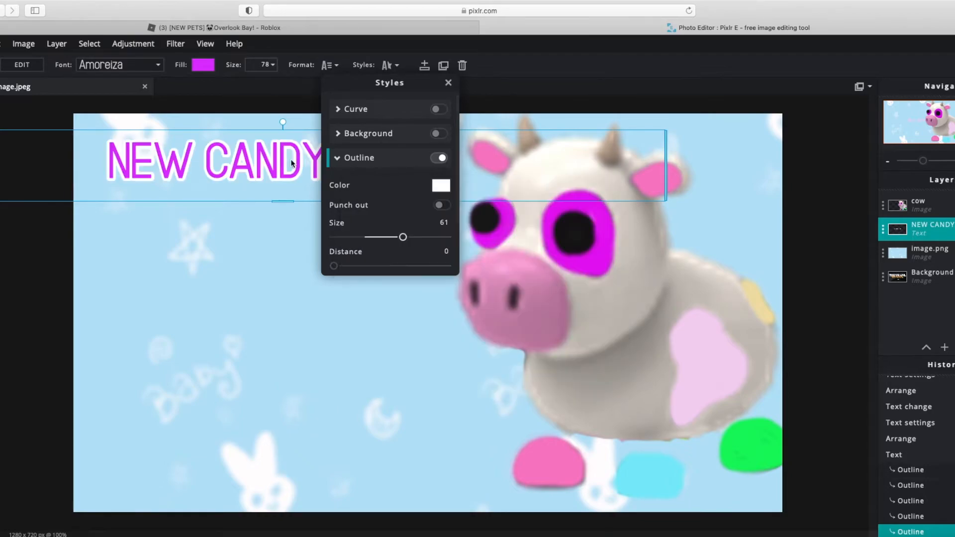
- Turn on Punch out for the title's outline
{"action": "left_click", "coordinate": [441, 205]}
{"action": "left_click", "coordinate": [440, 206]}
{"action": "left_click", "coordinate": [440, 206]}
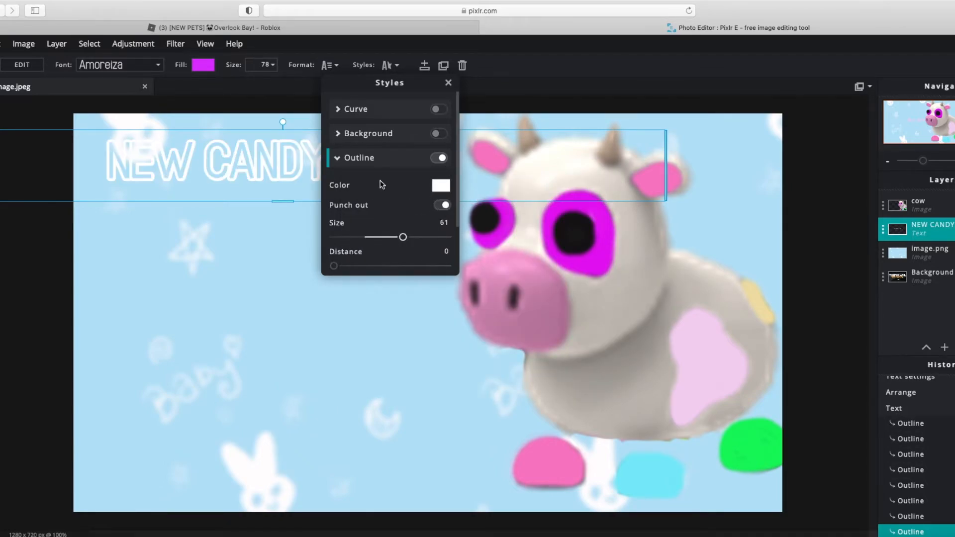
- Enlarge the title text to size 81 and reposition it to the left of the cow's head
{"action": "left_click", "coordinate": [210, 178]}
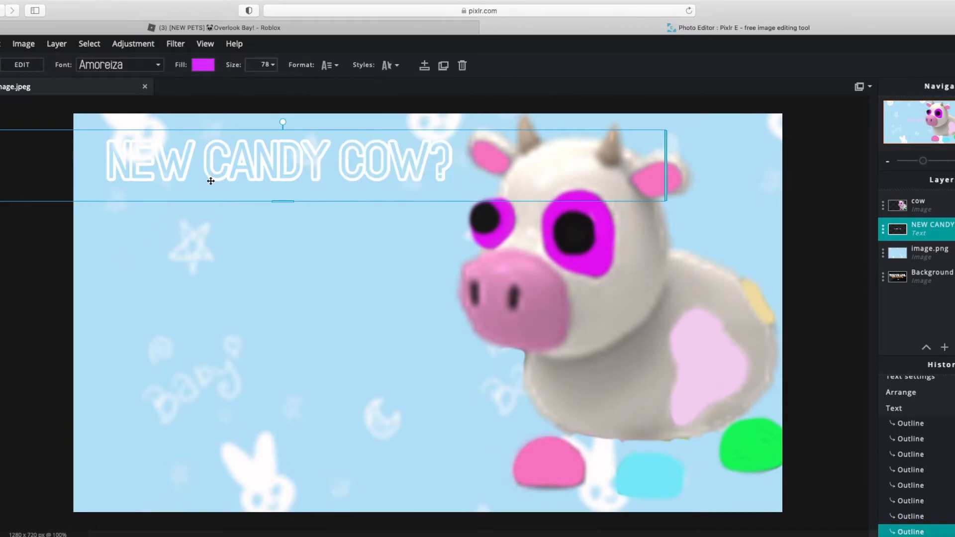
{"action": "left_click_drag", "start_coordinate": [286, 202], "coordinate": [315, 164]}
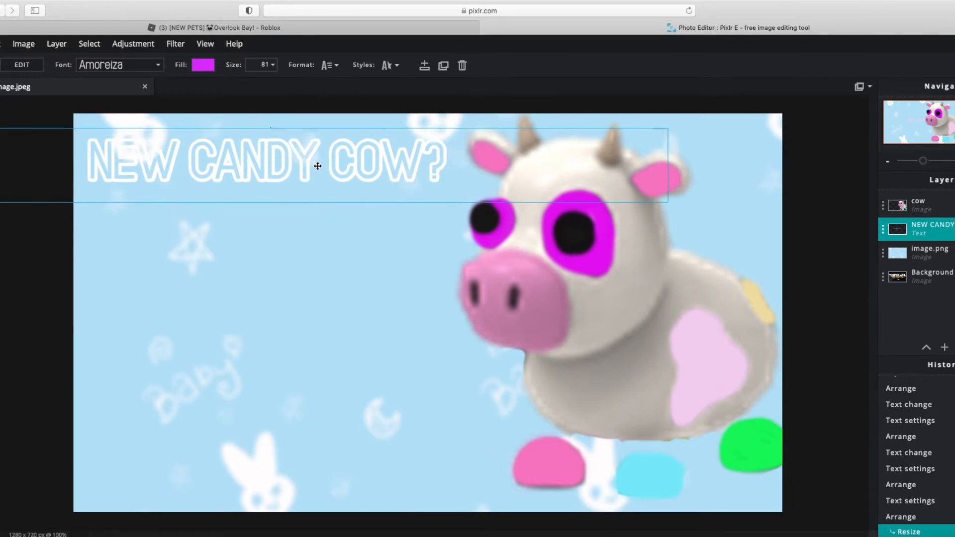
- Turn off Punch out for the title's outline and set the outline size to 58
{"action": "left_click", "coordinate": [387, 65]}
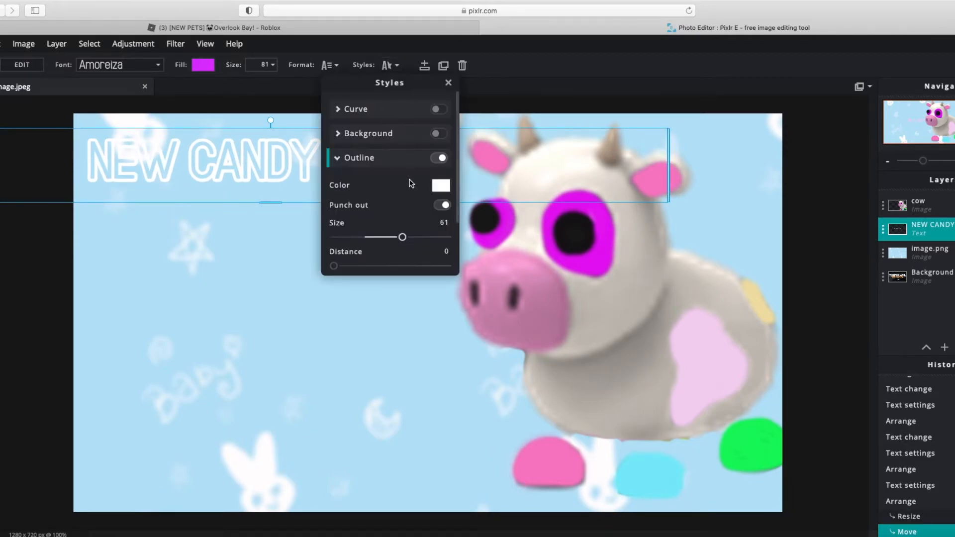
{"action": "left_click", "coordinate": [441, 206]}
{"action": "mouse_move", "coordinate": [405, 241]}
{"action": "left_mouse_down"}
{"action": "mouse_move", "coordinate": [420, 238]}
{"action": "mouse_move", "coordinate": [368, 230]}
{"action": "mouse_move", "coordinate": [461, 246]}
{"action": "mouse_move", "coordinate": [339, 269]}
{"action": "mouse_move", "coordinate": [401, 265]}
{"action": "mouse_move", "coordinate": [390, 262]}
{"action": "mouse_move", "coordinate": [400, 254]}
{"action": "left_mouse_up"}
- Keep the outline distance at 0 and set the outline direction to 315.2
{"action": "scroll", "coordinate": [360, 254], "scroll_direction": "down", "scroll_amount": 1}
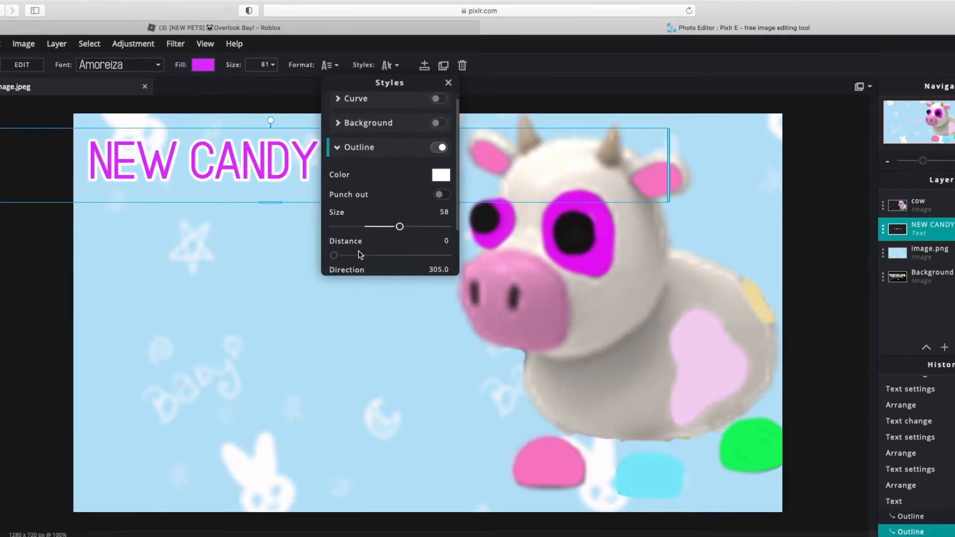
{"action": "left_click_drag", "start_coordinate": [334, 255], "coordinate": [294, 263]}
{"action": "scroll", "coordinate": [379, 228], "scroll_direction": "down", "scroll_amount": 5}
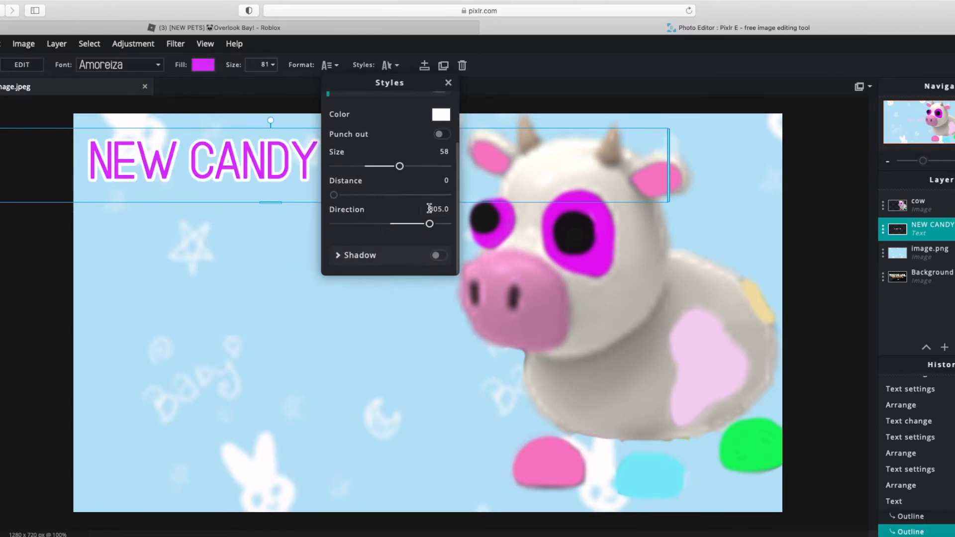
{"action": "mouse_move", "coordinate": [431, 225]}
{"action": "left_mouse_down"}
{"action": "mouse_move", "coordinate": [366, 225]}
{"action": "mouse_move", "coordinate": [557, 264]}
{"action": "mouse_move", "coordinate": [258, 233]}
{"action": "mouse_move", "coordinate": [434, 237]}
{"action": "left_mouse_up"}
- Turn on the Shadow style for the "NEW CANDY COW?" title text
{"action": "left_click", "coordinate": [436, 256]}
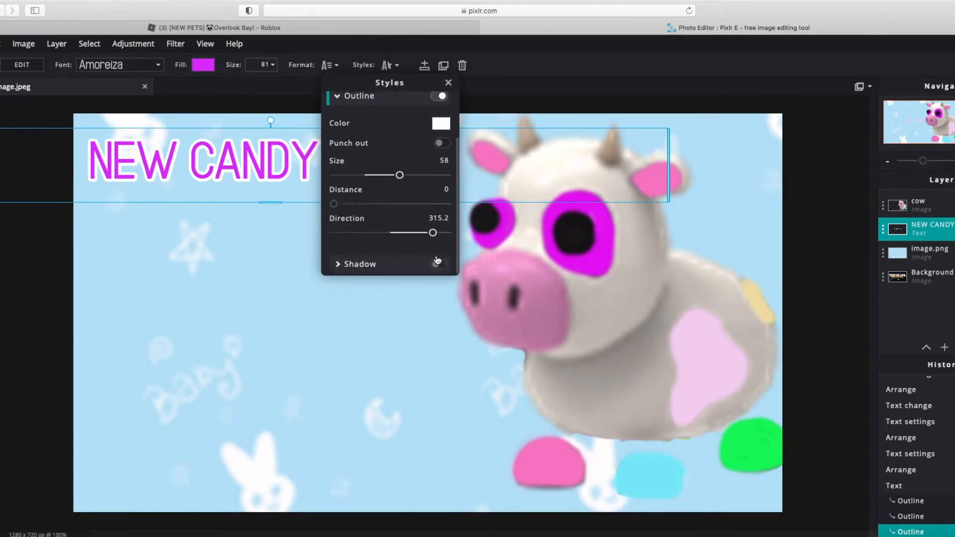
{"action": "scroll", "coordinate": [405, 230], "scroll_direction": "down", "scroll_amount": 3}
{"action": "left_click", "coordinate": [440, 188]}
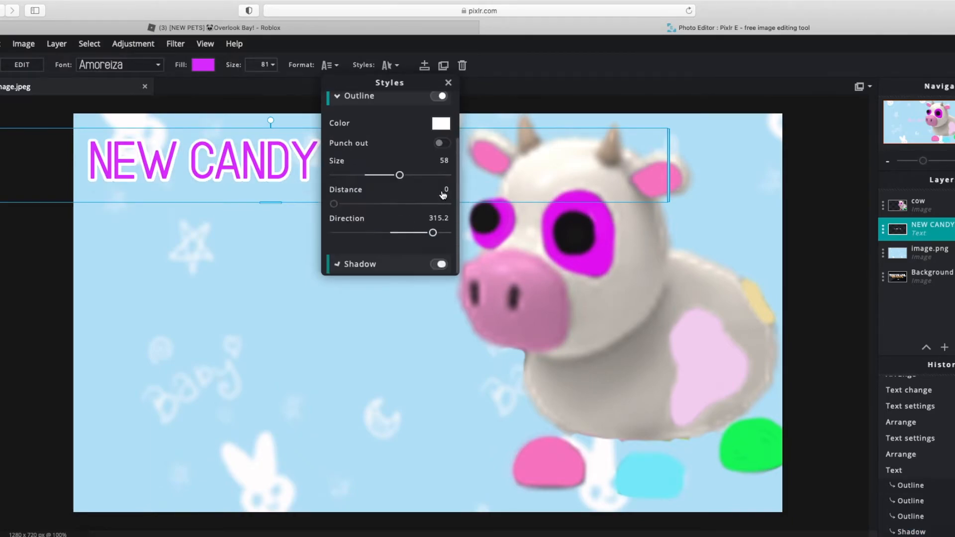
{"action": "left_click", "coordinate": [438, 263]}
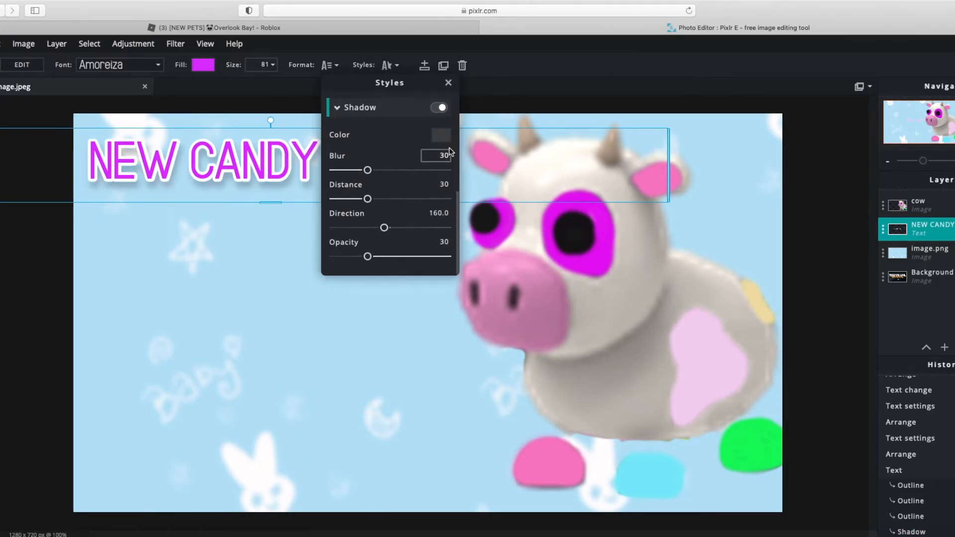
- Set the title shadow's color to black and reduce its blur to 0
{"action": "left_click", "coordinate": [441, 135]}
{"action": "left_click", "coordinate": [578, 376]}
{"action": "scroll", "coordinate": [373, 219], "scroll_direction": "down", "scroll_amount": 1}
{"action": "left_click_drag", "start_coordinate": [371, 166], "coordinate": [239, 165]}
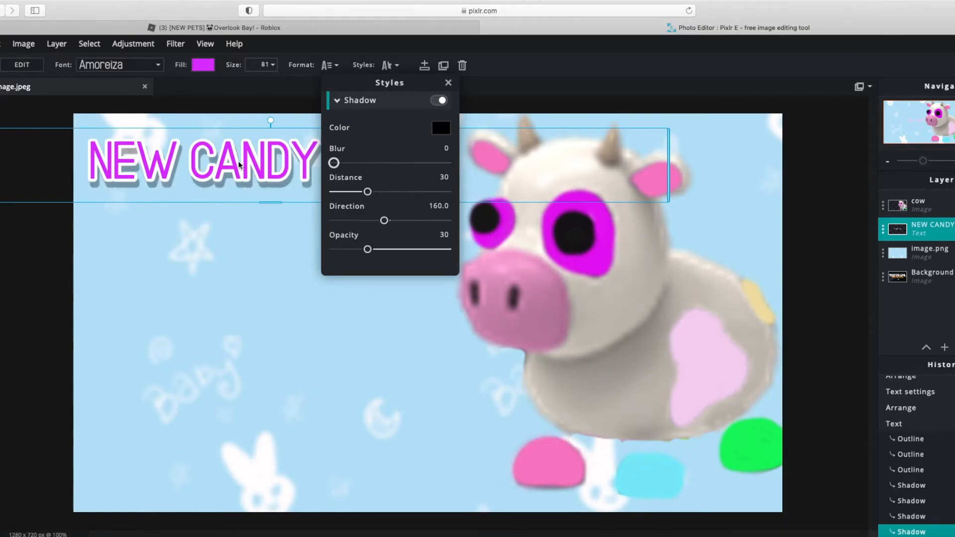
- Set the title shadow's distance to 33, direction to 88.7 and blur to 18
{"action": "mouse_move", "coordinate": [368, 191]}
{"action": "left_mouse_down"}
{"action": "mouse_move", "coordinate": [392, 191]}
{"action": "mouse_move", "coordinate": [383, 190]}
{"action": "left_mouse_up"}
{"action": "left_click_drag", "start_coordinate": [384, 220], "coordinate": [372, 192]}
{"action": "left_click_drag", "start_coordinate": [334, 163], "coordinate": [354, 162]}
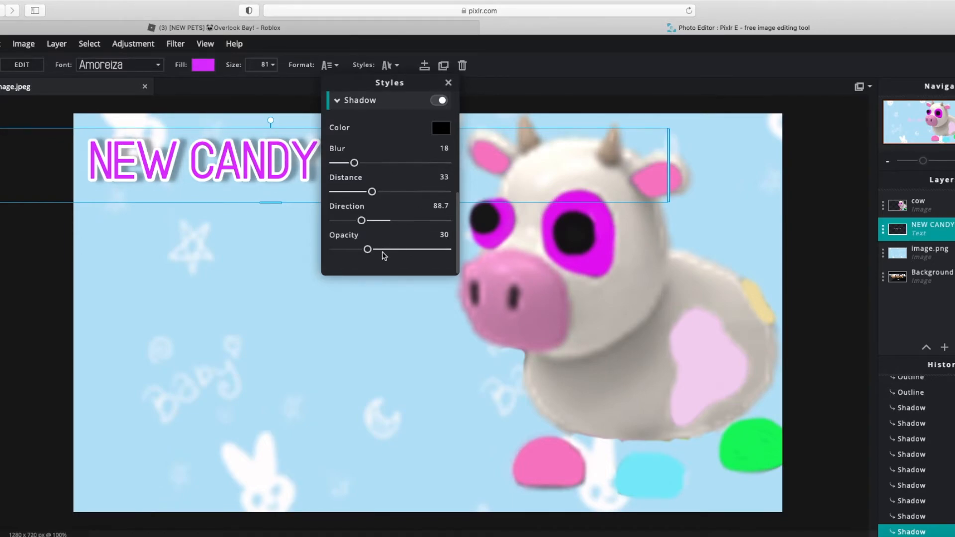
- Raise the title shadow's opacity and slightly enlarge the "NEW CANDY COW?" text
{"action": "left_click_drag", "start_coordinate": [367, 249], "coordinate": [397, 249]}
{"action": "left_click", "coordinate": [447, 82]}
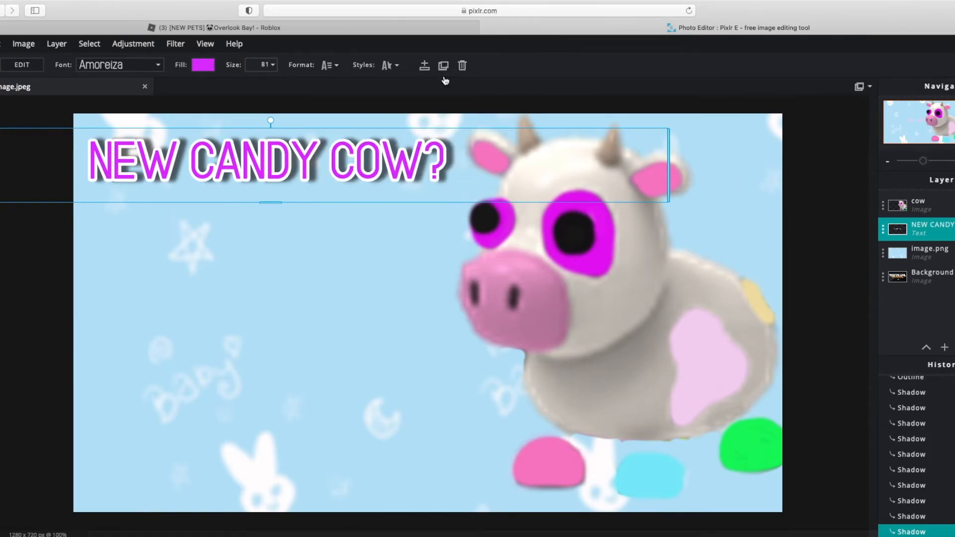
{"action": "left_click_drag", "start_coordinate": [272, 204], "coordinate": [273, 207]}
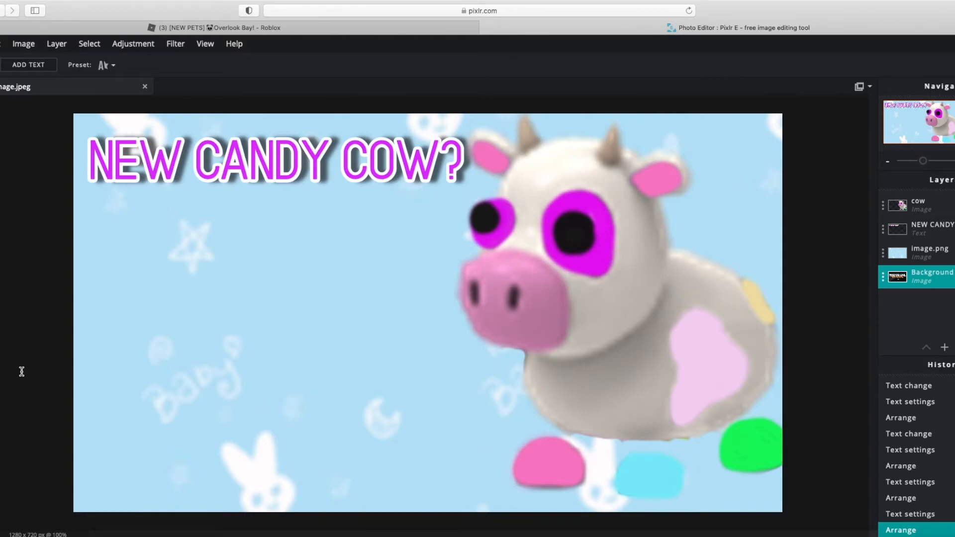
- Add the yasss image from the desktop as a layer in the current document and place it above all other layers
{"action": "left_click_drag", "start_coordinate": [846, 7], "coordinate": [528, 60]}
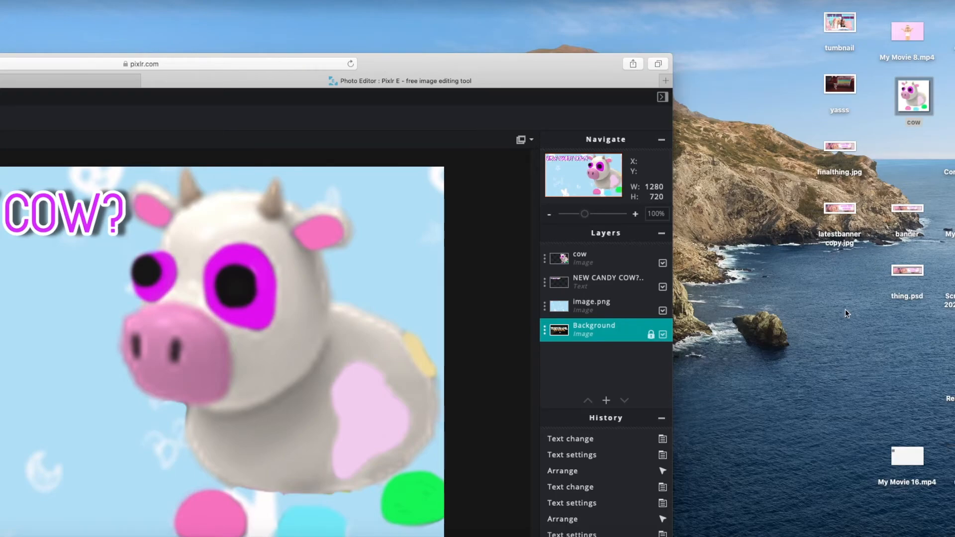
{"action": "left_click_drag", "start_coordinate": [839, 84], "coordinate": [73, 352]}
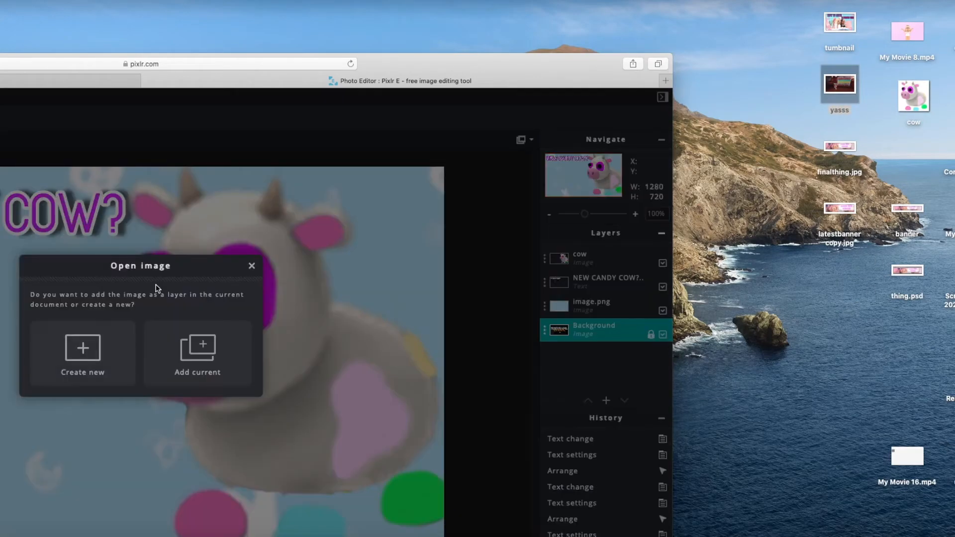
{"action": "left_click", "coordinate": [198, 357]}
{"action": "left_click_drag", "start_coordinate": [406, 63], "coordinate": [803, 10]}
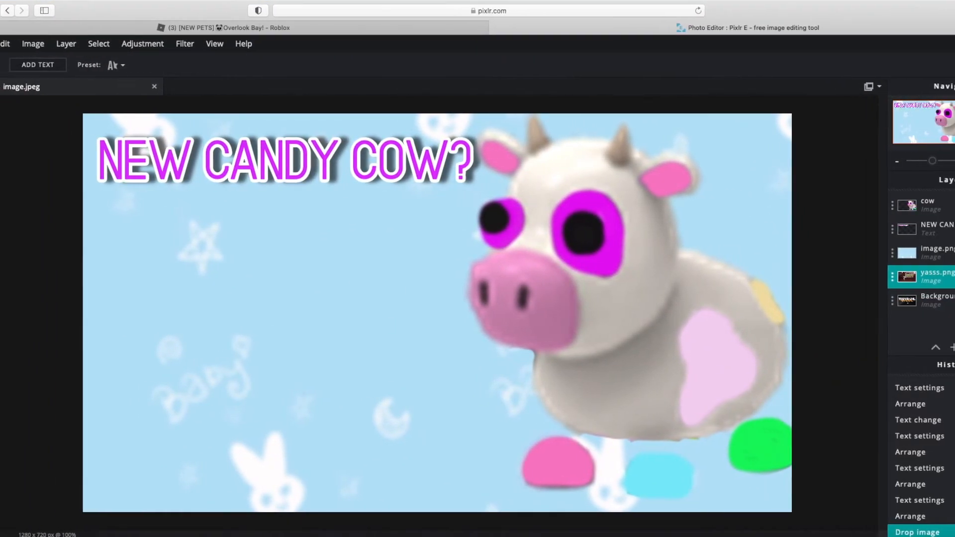
{"action": "left_click_drag", "start_coordinate": [915, 271], "coordinate": [914, 202]}
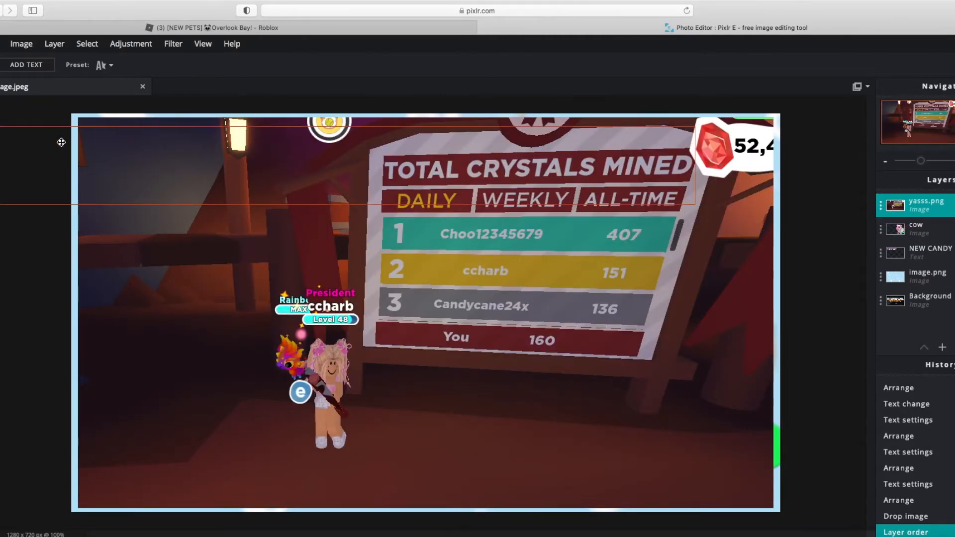
- Add a narrow text box beside the game avatar and clear its placeholder text
{"action": "left_click_drag", "start_coordinate": [260, 291], "coordinate": [270, 309]}
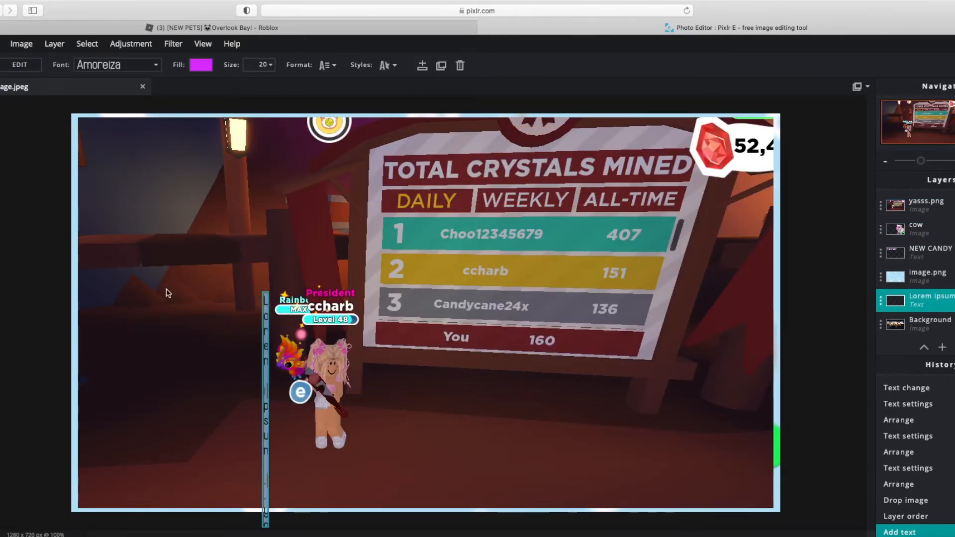
{"action": "key", "text": "BackSpace"}
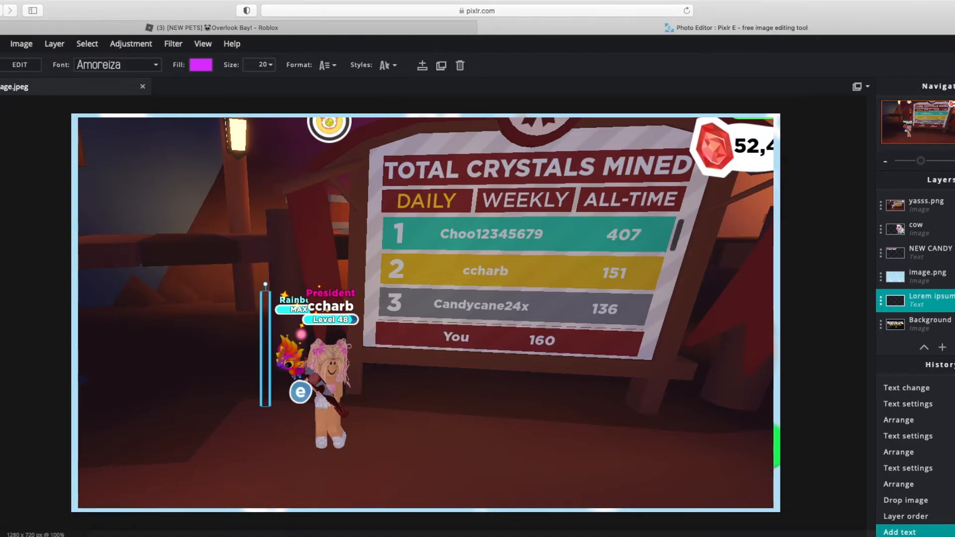
- Select the light blue area of the image.png layer with the Wand at tolerance 32 and nudge the selection left
{"action": "left_click", "coordinate": [925, 276]}
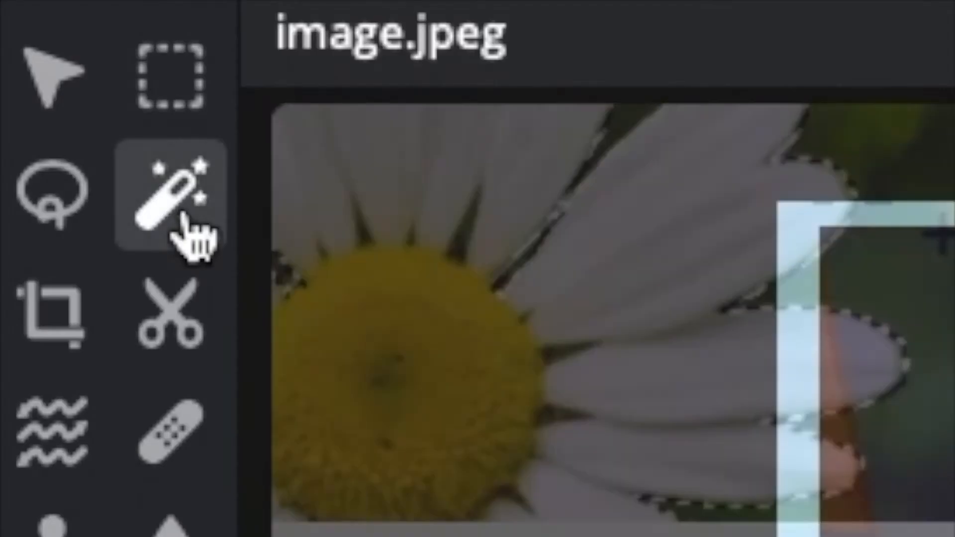
{"action": "left_click", "coordinate": [0, 119]}
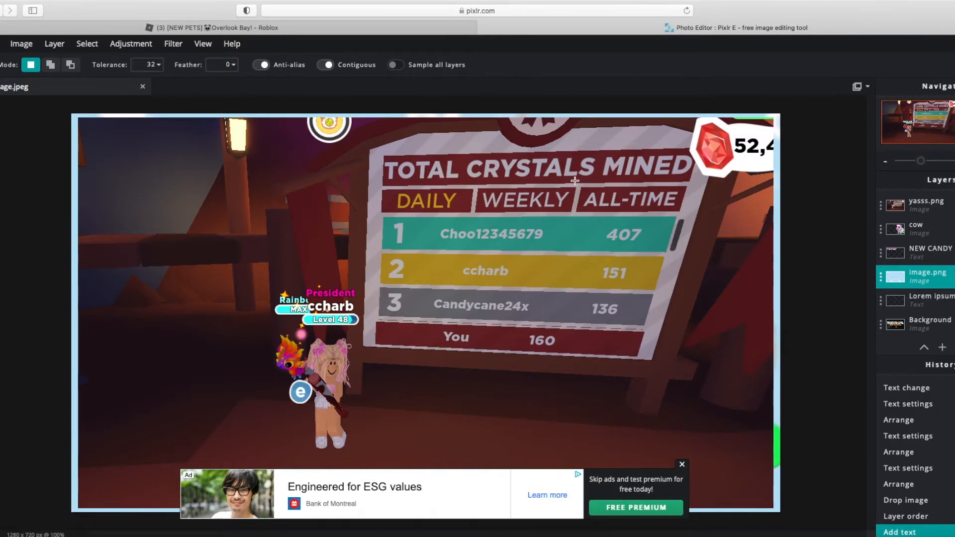
{"action": "left_click", "coordinate": [510, 266]}
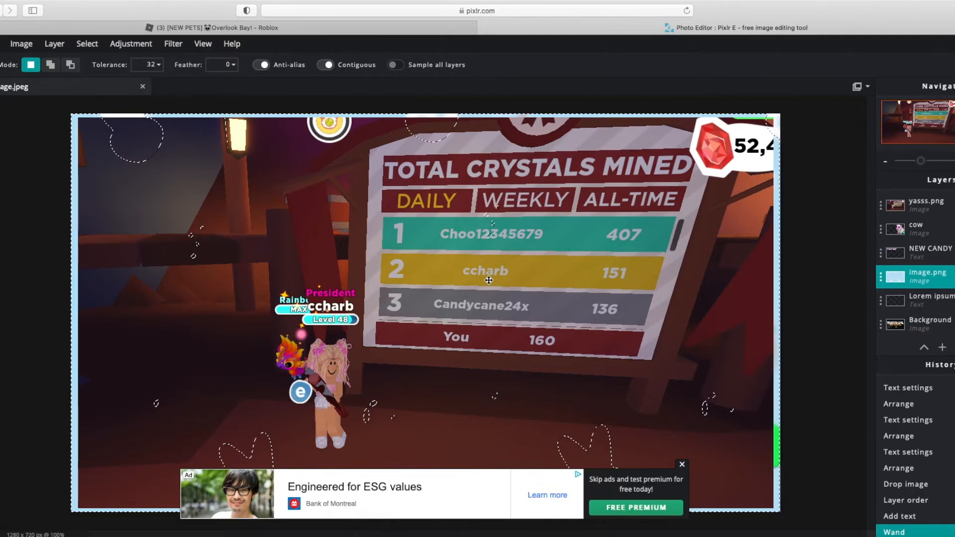
{"action": "key", "text": "Left"}
{"action": "key", "text": "Left"}
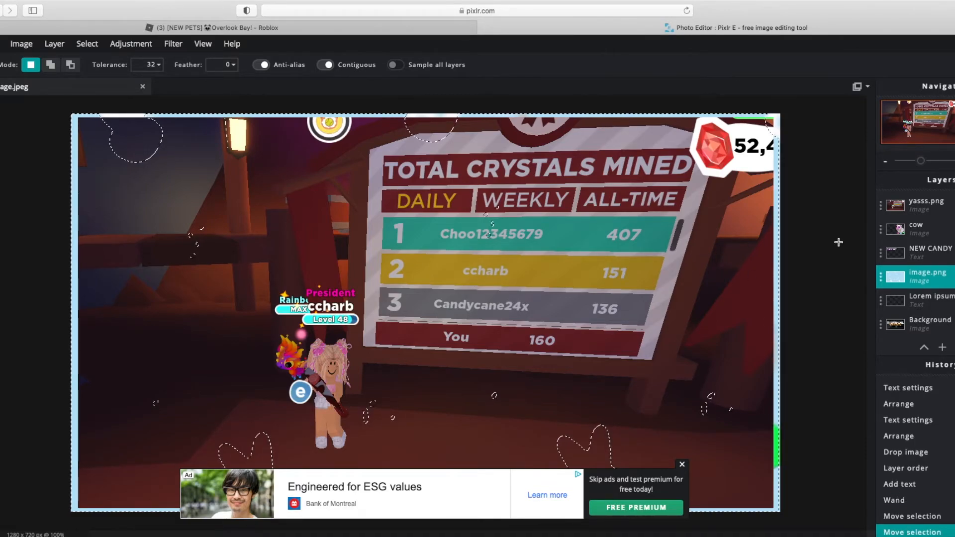
- Cut the selected area out of the image.png layer and move it off the canvas
{"action": "left_click", "coordinate": [681, 464]}
{"action": "left_click_drag", "start_coordinate": [280, 204], "coordinate": [613, 289]}
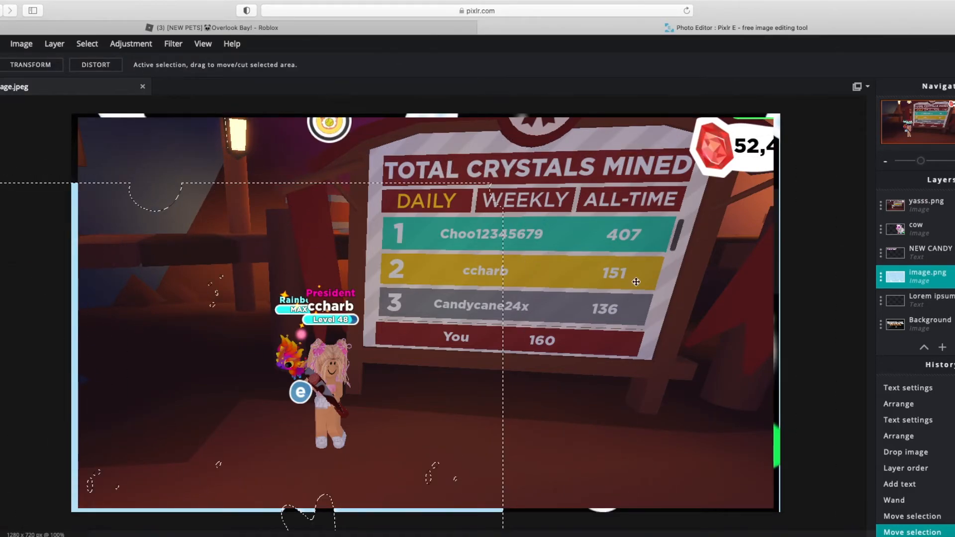
{"action": "key", "text": "super+x"}
{"action": "left_click_drag", "start_coordinate": [913, 165], "coordinate": [908, 165]}
{"action": "left_click_drag", "start_coordinate": [399, 393], "coordinate": [114, 415]}
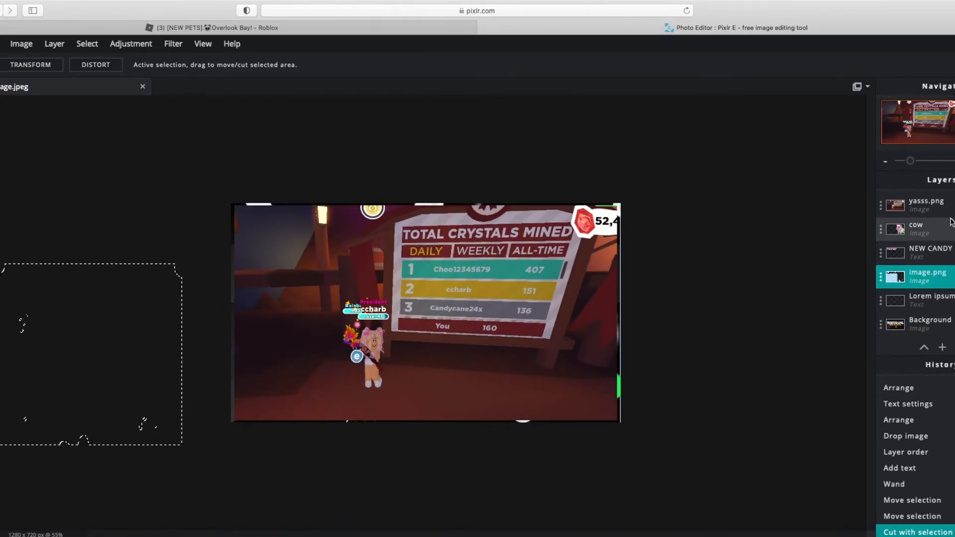
{"action": "key", "text": "v"}
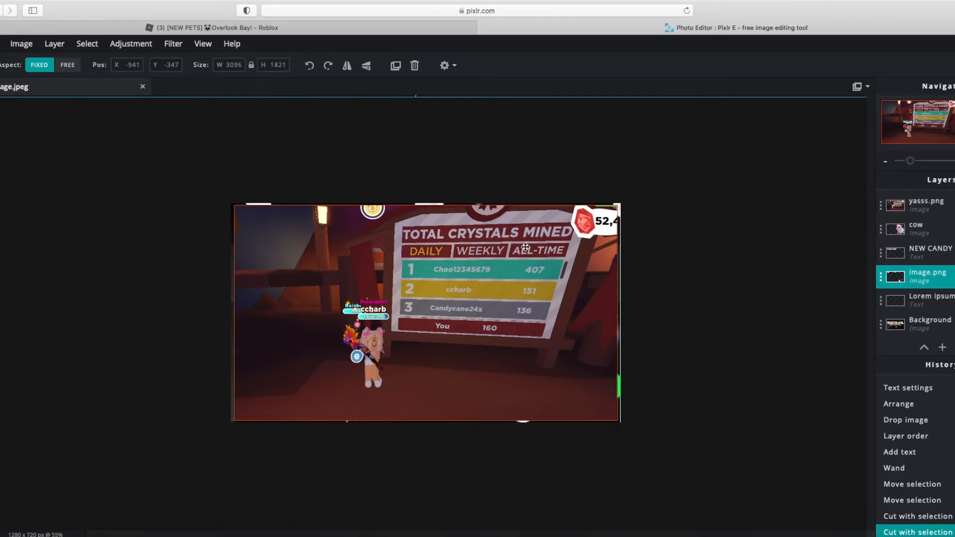
- Select the emptied area with the Wand and shift the selection outline off the canvas on the yasss.png layer
{"action": "key", "text": "w"}
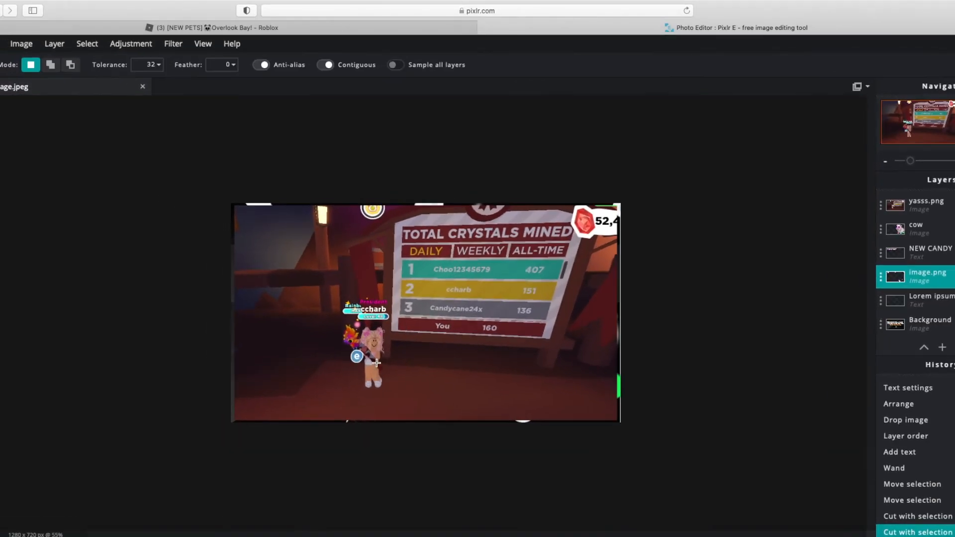
{"action": "left_click", "coordinate": [450, 313]}
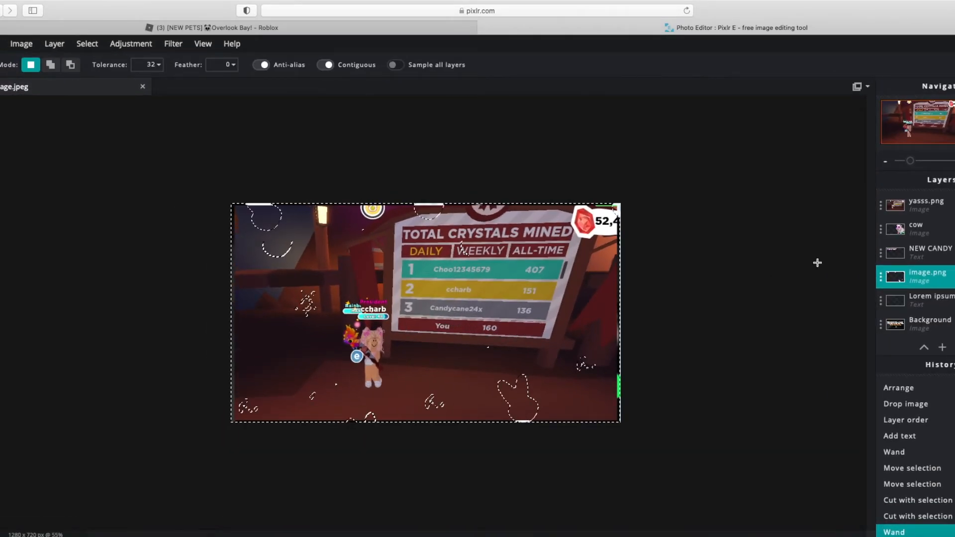
{"action": "left_click", "coordinate": [926, 204]}
{"action": "left_click_drag", "start_coordinate": [544, 315], "coordinate": [885, 399]}
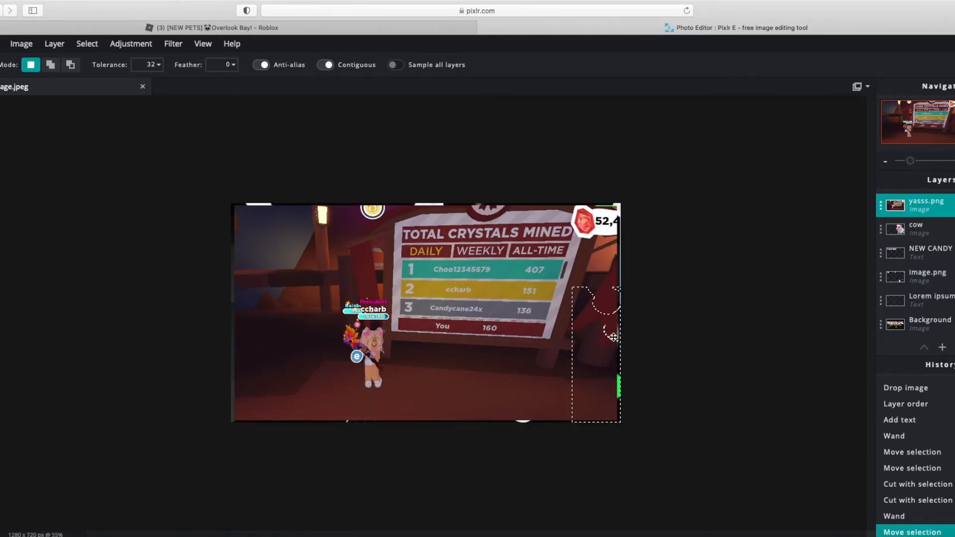
{"action": "left_click_drag", "start_coordinate": [616, 337], "coordinate": [729, 324]}
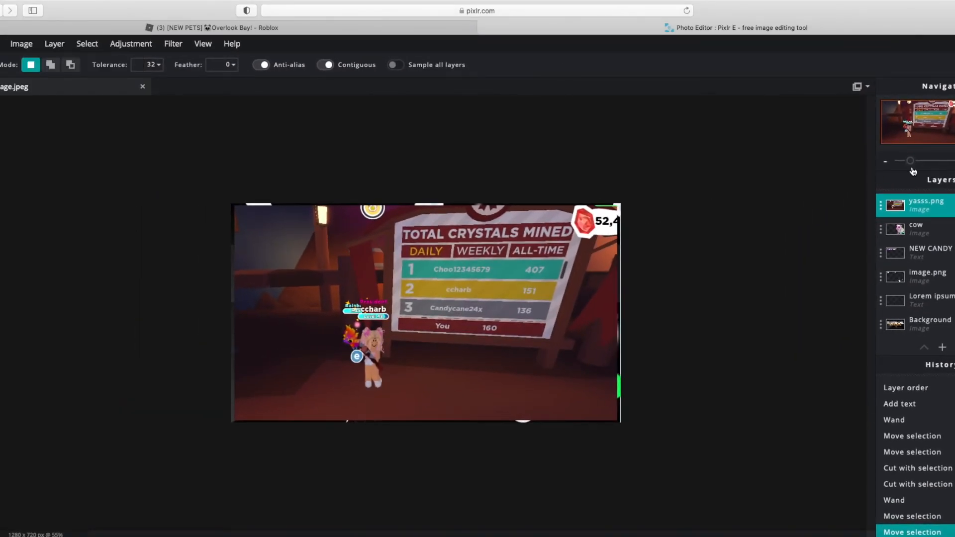
{"action": "left_click_drag", "start_coordinate": [909, 165], "coordinate": [919, 166]}
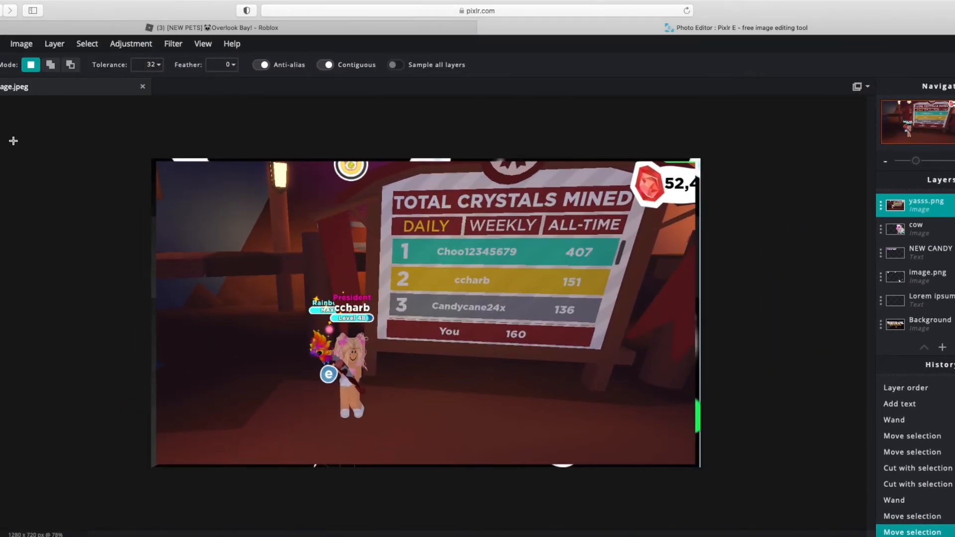
- Move the yasss.png image to position 0, 0 and delete it
{"action": "key", "text": "v"}
{"action": "mouse_move", "coordinate": [397, 280]}
{"action": "left_mouse_down"}
{"action": "mouse_move", "coordinate": [390, 271]}
{"action": "mouse_move", "coordinate": [405, 288]}
{"action": "mouse_move", "coordinate": [421, 383]}
{"action": "mouse_move", "coordinate": [396, 284]}
{"action": "left_mouse_up"}
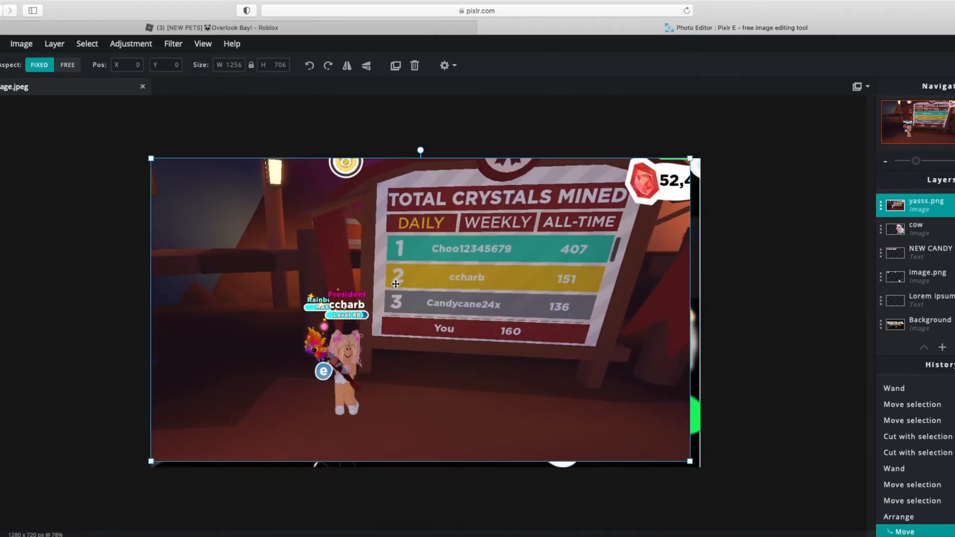
{"action": "key", "text": "Delete"}
- Revert the document to the history state before the area was cut out of image.png
{"action": "left_click", "coordinate": [945, 249]}
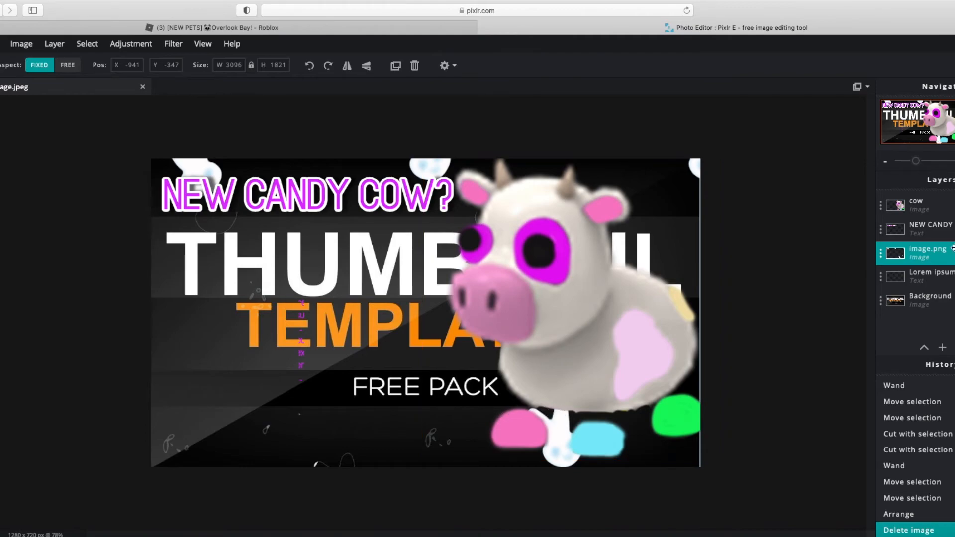
{"action": "left_click", "coordinate": [946, 276]}
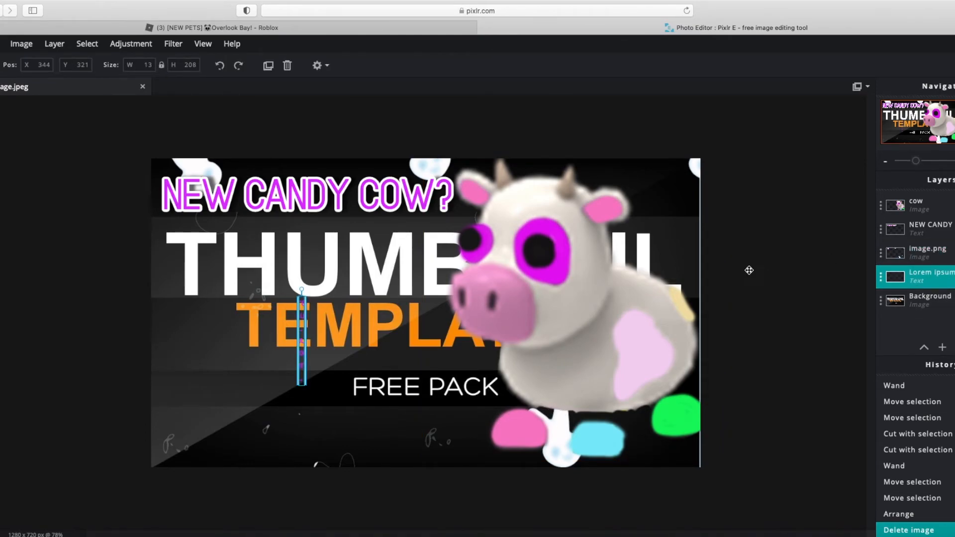
{"action": "left_click", "coordinate": [801, 267]}
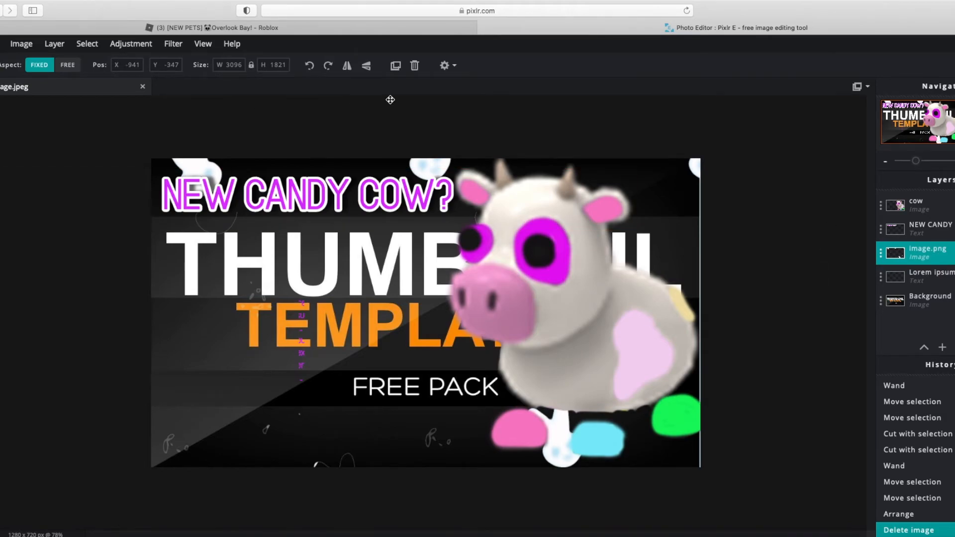
{"action": "left_click", "coordinate": [929, 450]}
- Drag the selected area of the yasss.png layer off the canvas and delete the rest of that layer
{"action": "left_click_drag", "start_coordinate": [511, 328], "coordinate": [24, 380]}
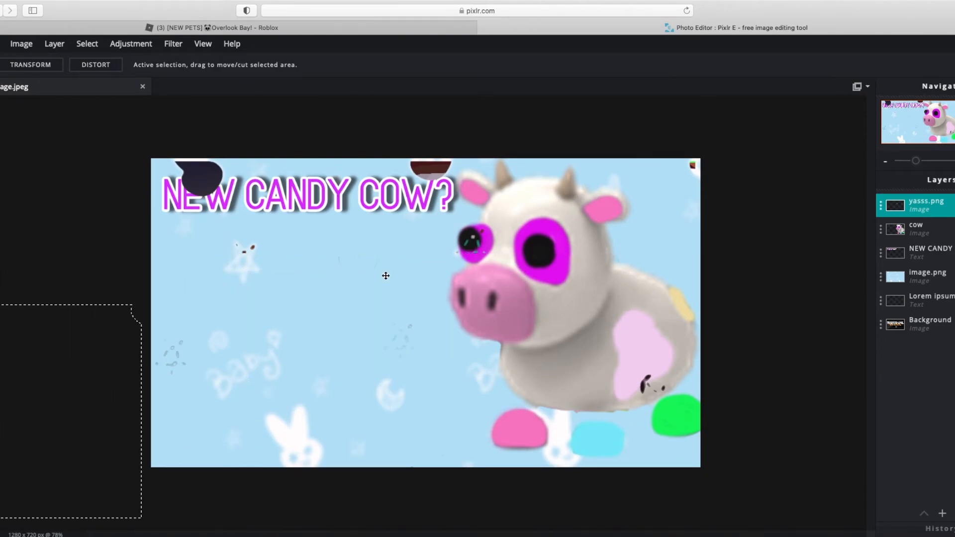
{"action": "left_click", "coordinate": [759, 214]}
{"action": "left_click_drag", "start_coordinate": [430, 320], "coordinate": [657, 512]}
{"action": "key", "text": "Delete"}
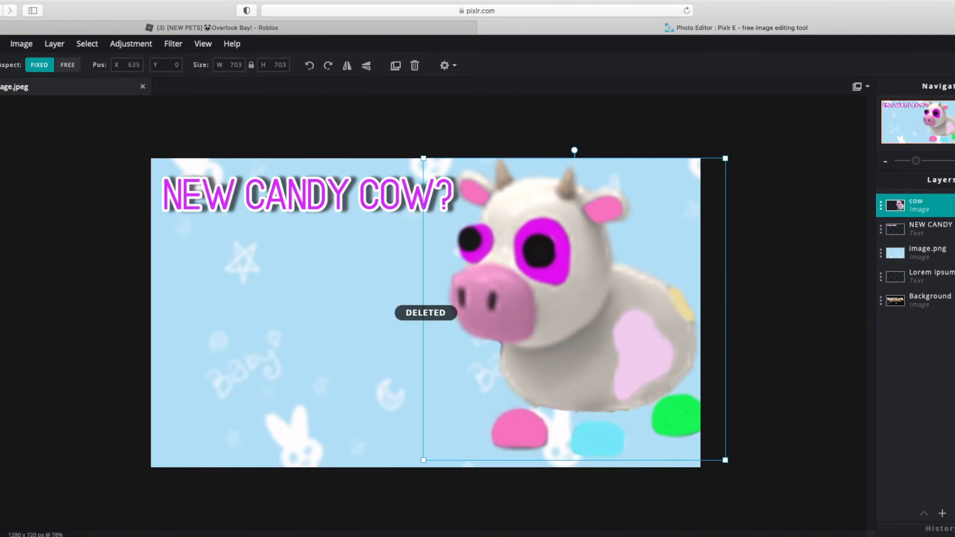
- Move the cow image down to the canvas's lower edge at X 636, Y 17
{"action": "left_click", "coordinate": [787, 359]}
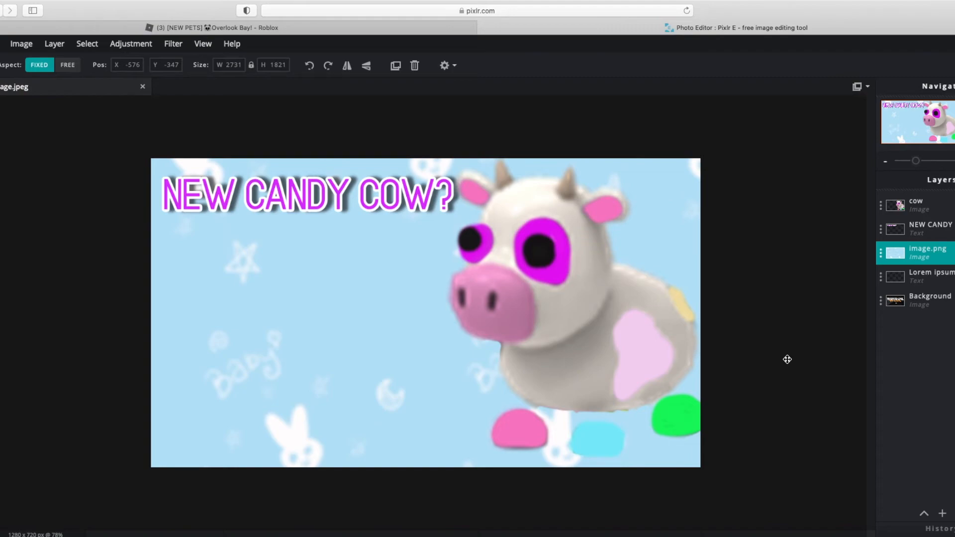
{"action": "left_click", "coordinate": [697, 358]}
{"action": "left_click_drag", "start_coordinate": [601, 335], "coordinate": [600, 340]}
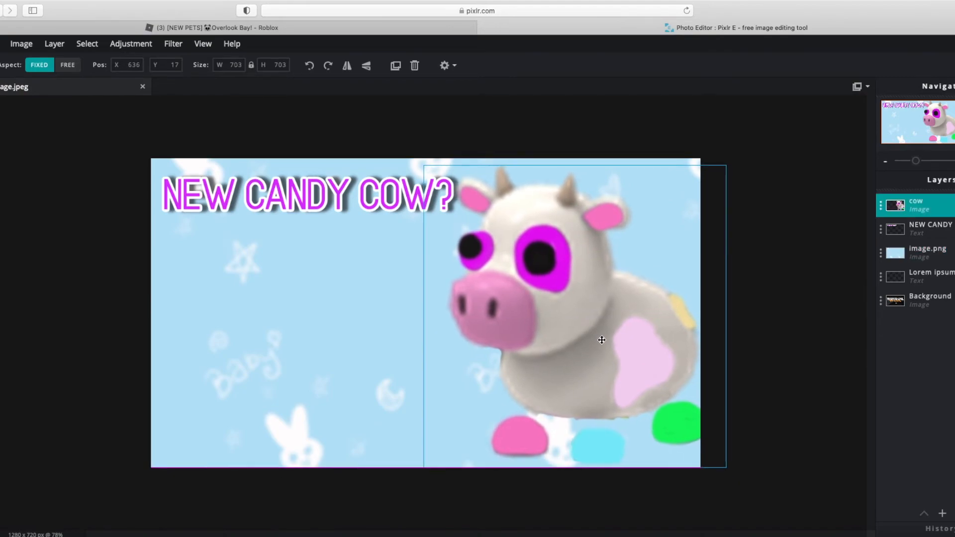
{"action": "left_click", "coordinate": [816, 293]}
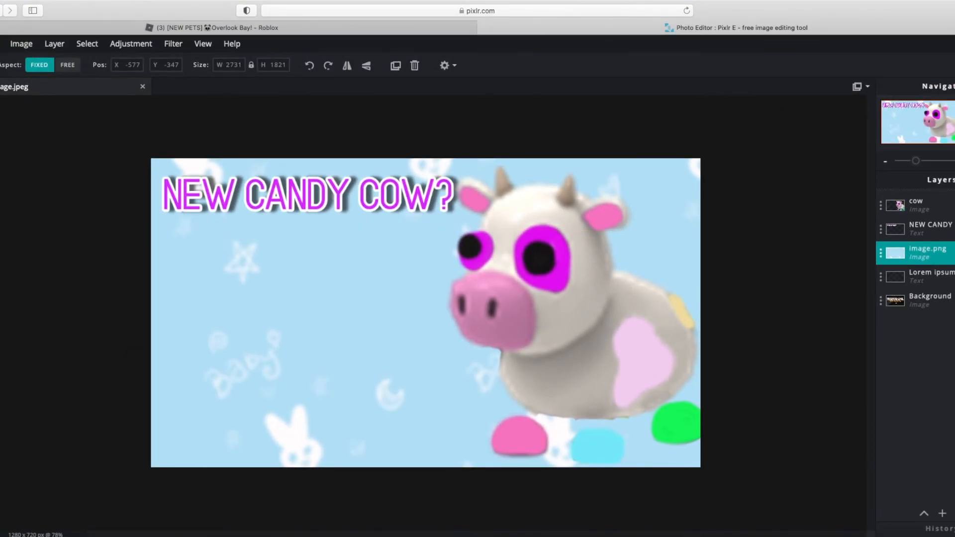
- Add the text "HDISIHIDJNX" across the middle of the canvas and delete its layer
{"action": "key", "text": "t"}
{"action": "left_click", "coordinate": [315, 283]}
{"action": "left_click", "coordinate": [579, 321]}
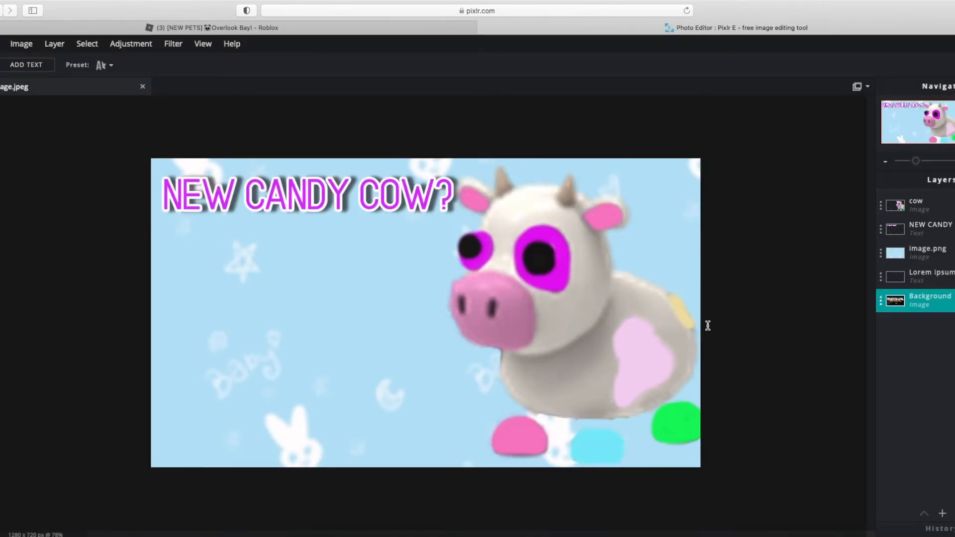
{"action": "key", "text": "BackSpace"}
{"action": "type", "text": "HDISIHIDJNX"}
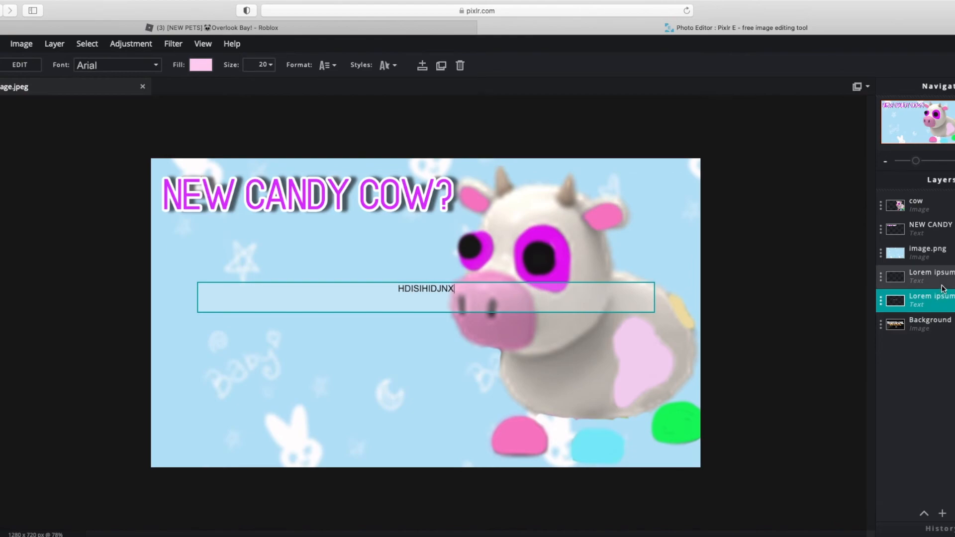
{"action": "left_click", "coordinate": [952, 303]}
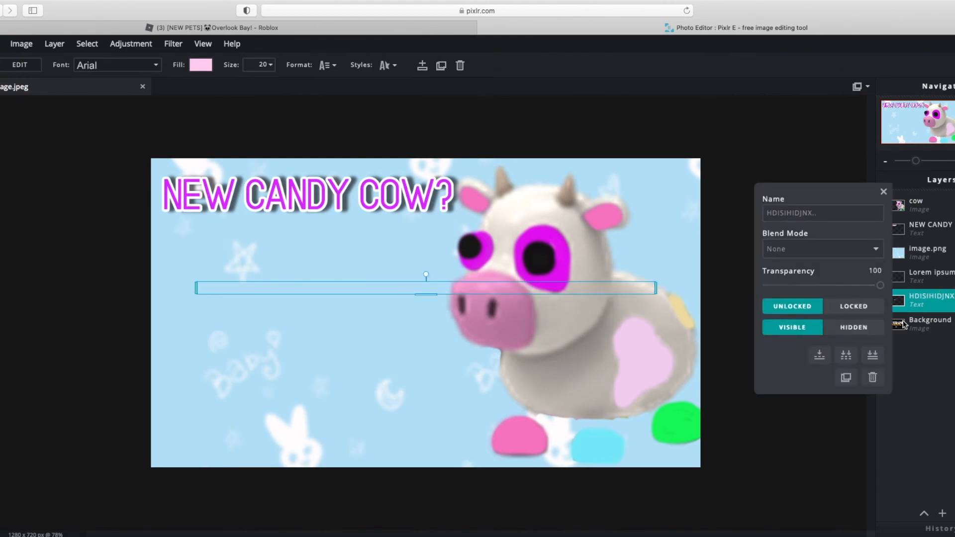
{"action": "left_click", "coordinate": [873, 378]}
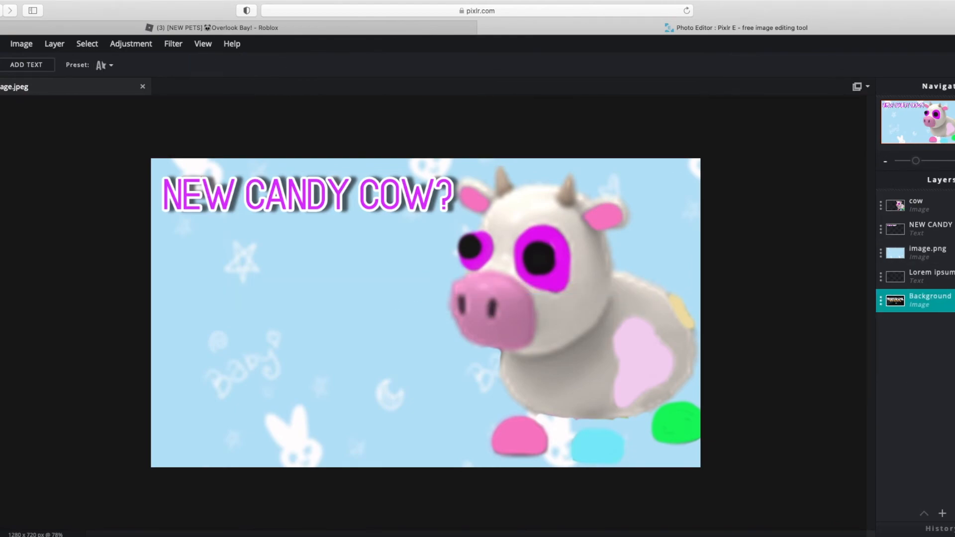
- Check the settings of the locked Background layer and keep that layer selected
{"action": "left_click", "coordinate": [947, 304]}
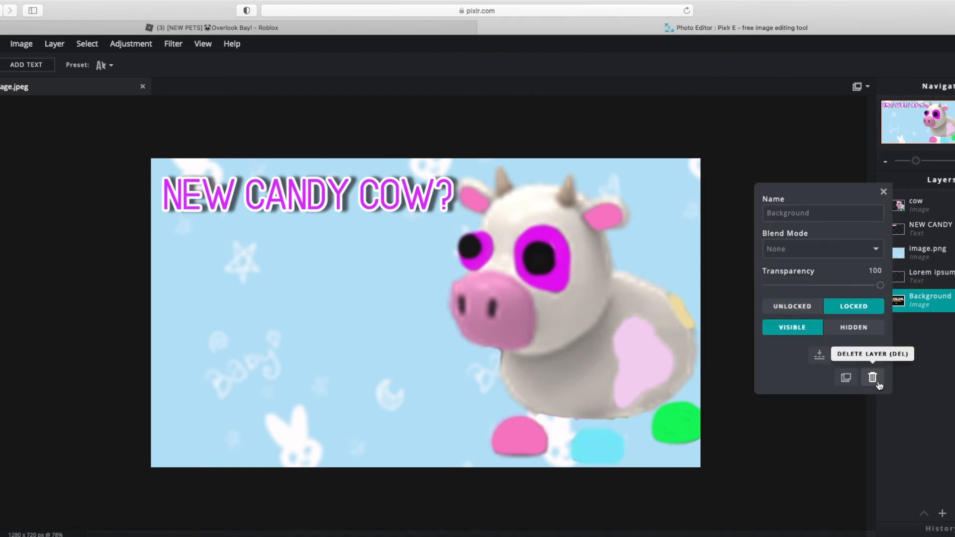
{"action": "left_click", "coordinate": [948, 306]}
{"action": "left_click", "coordinate": [929, 298]}
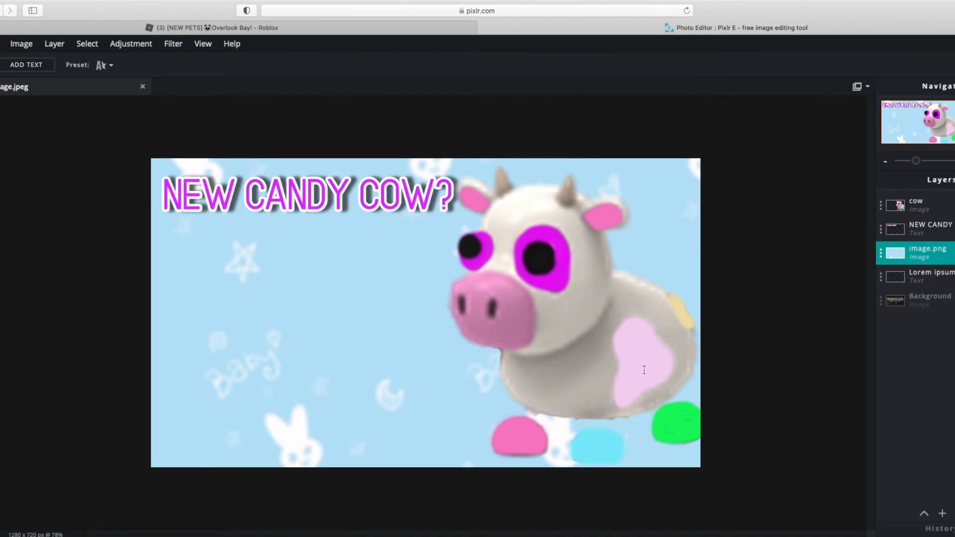
{"action": "left_click", "coordinate": [690, 356]}
{"action": "left_click", "coordinate": [587, 249]}
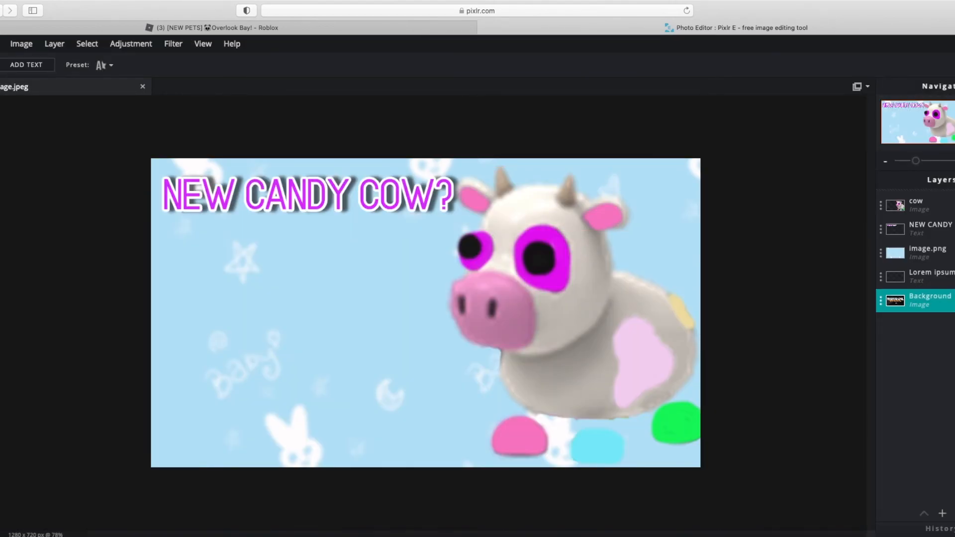
- Look through the options of the Crop, Lasso, Blur and Brush tools
{"action": "key", "text": "c"}
{"action": "left_click_drag", "start_coordinate": [433, 160], "coordinate": [373, 111]}
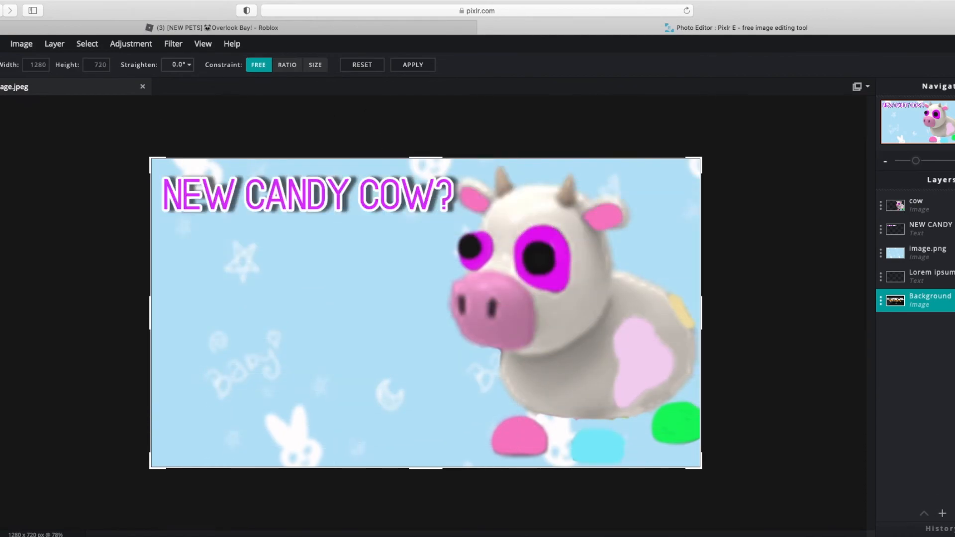
{"action": "key", "text": "l"}
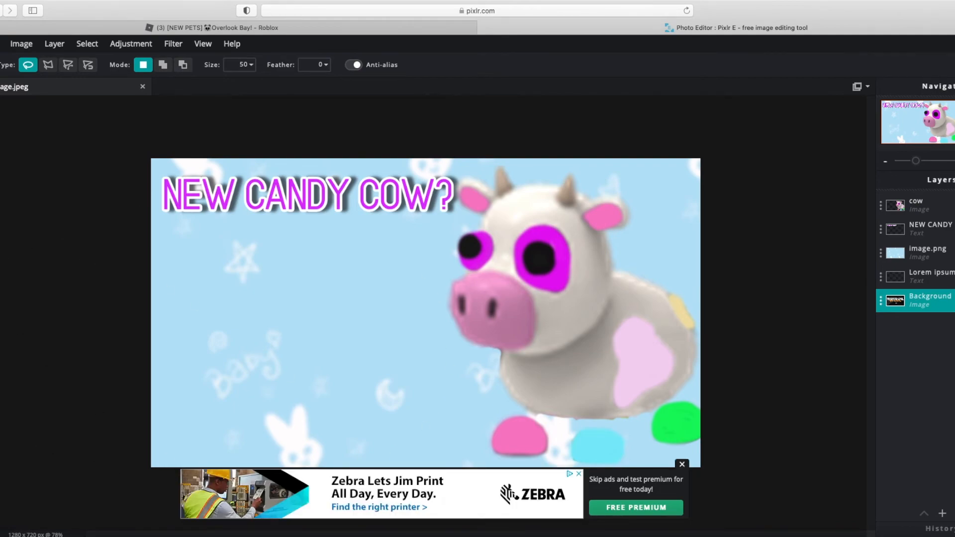
{"action": "key", "text": "r"}
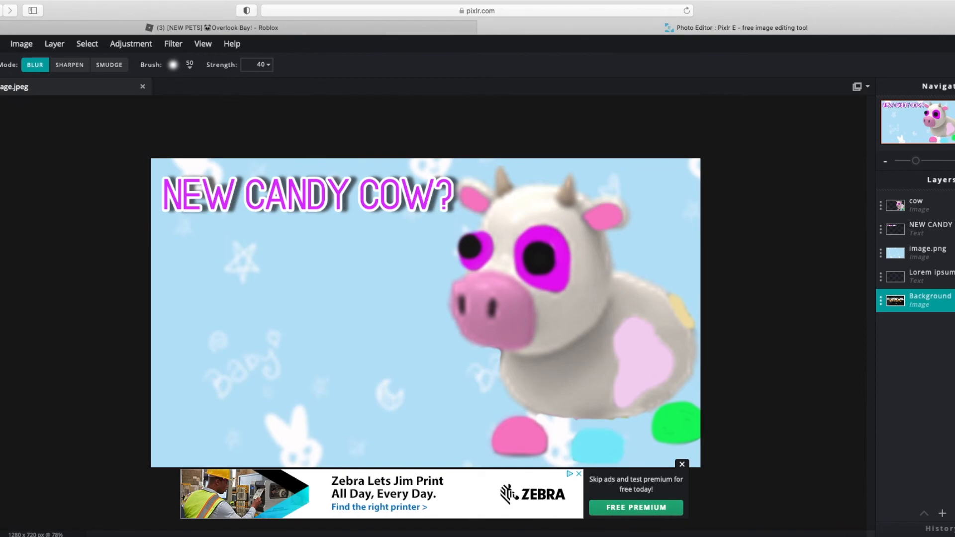
{"action": "key", "text": "b"}
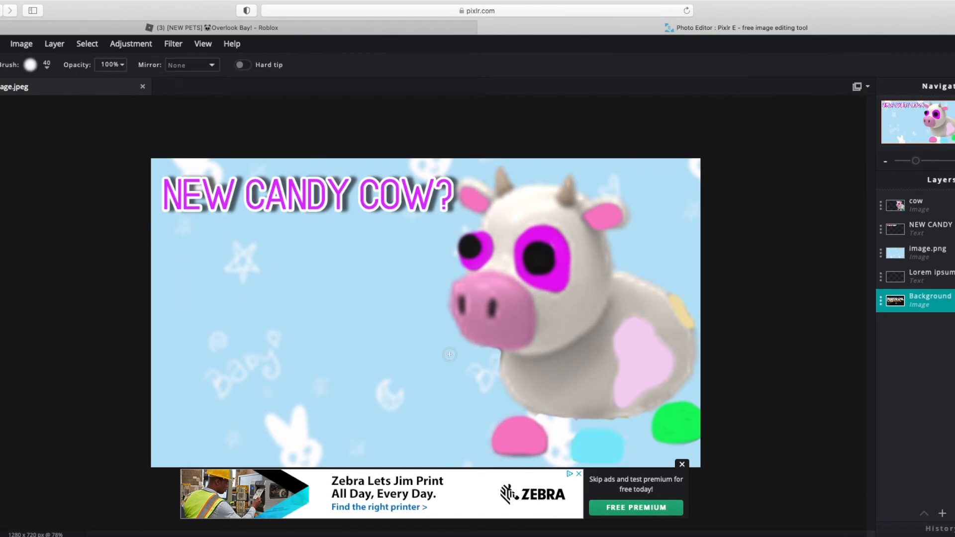
- Draw a frame covering the whole canvas, shift it slightly upward and delete it
{"action": "key", "text": "f"}
{"action": "left_click_drag", "start_coordinate": [152, 157], "coordinate": [700, 470]}
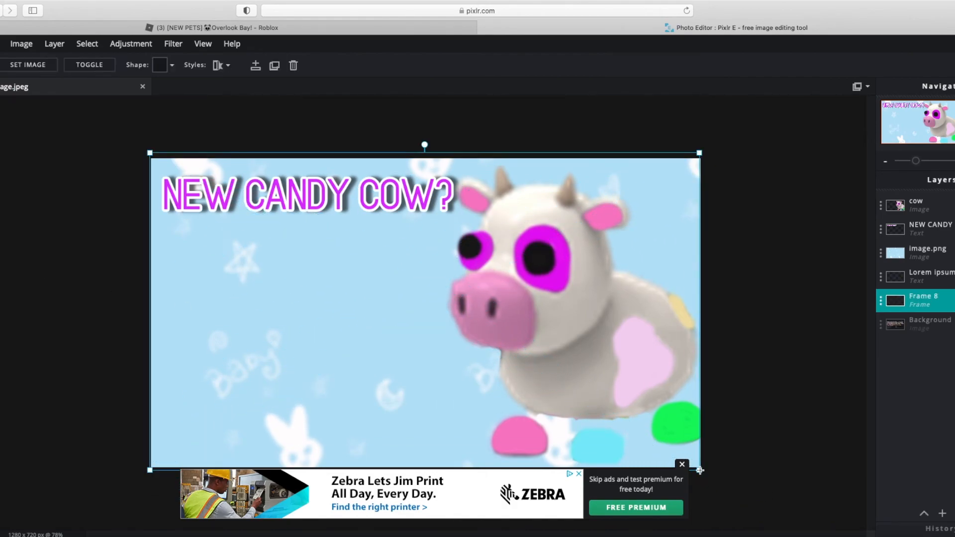
{"action": "mouse_move", "coordinate": [622, 231]}
{"action": "left_mouse_down"}
{"action": "mouse_move", "coordinate": [650, 240]}
{"action": "mouse_move", "coordinate": [613, 215]}
{"action": "mouse_move", "coordinate": [623, 225]}
{"action": "left_mouse_up"}
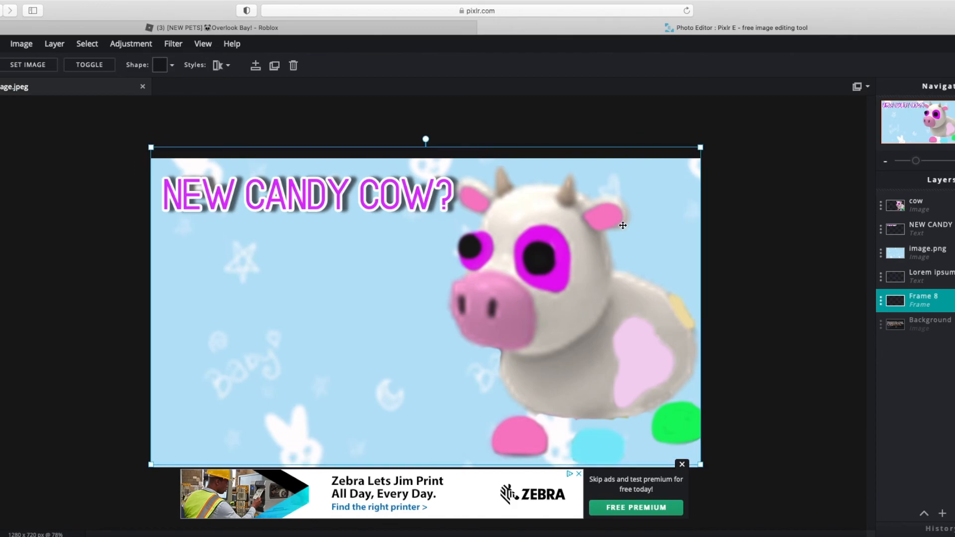
{"action": "key", "text": "BackSpace"}
- Dismiss the advertisement banner and activate the Arrange tool with the Background layer selected
{"action": "left_click", "coordinate": [682, 464]}
{"action": "left_click", "coordinate": [752, 428]}
{"action": "left_click", "coordinate": [588, 248]}
{"action": "key", "text": "v"}
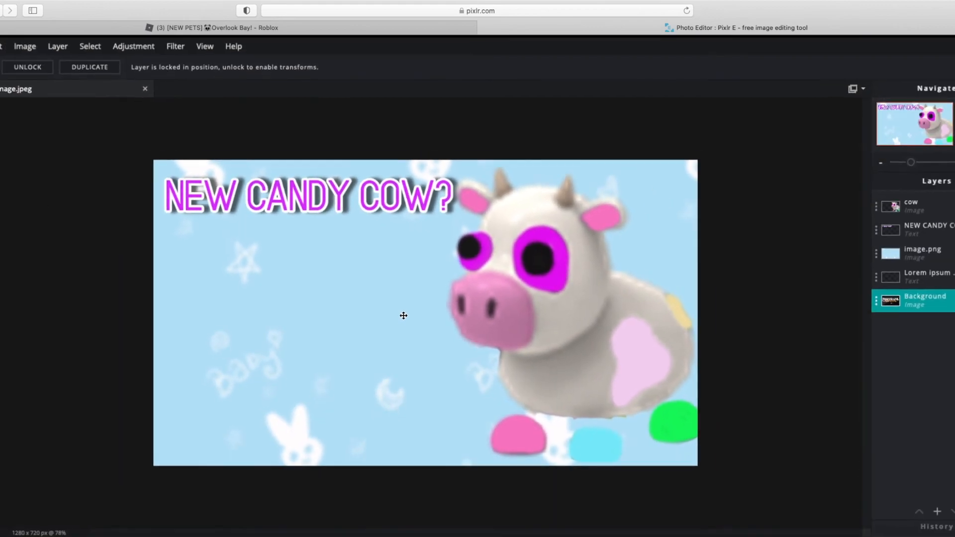
{"action": "left_click_drag", "start_coordinate": [916, 161], "coordinate": [919, 161]}
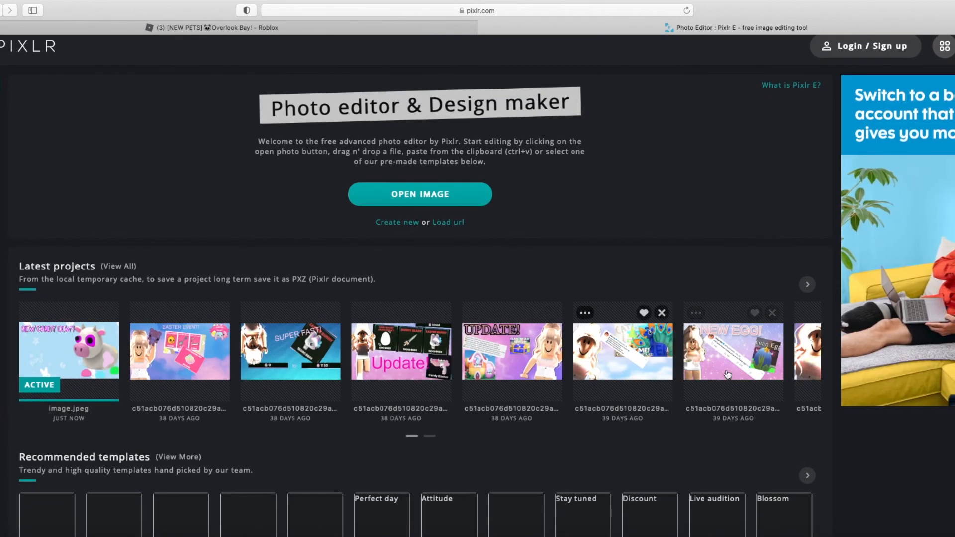
- Browse the latest projects on the start page and return to the active image.jpeg project
{"action": "left_click", "coordinate": [806, 284]}
{"action": "left_click", "coordinate": [785, 286]}
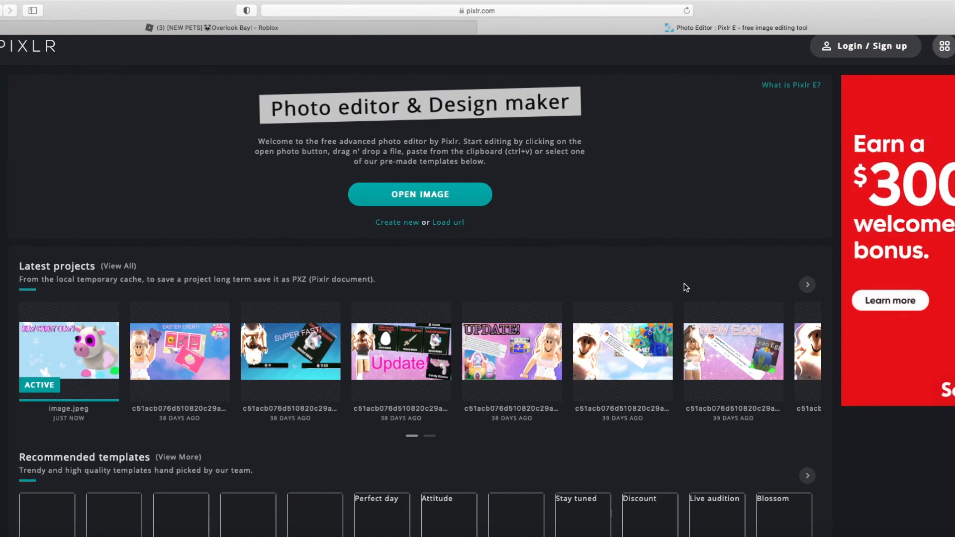
{"action": "mouse_move", "coordinate": [150, 381]}
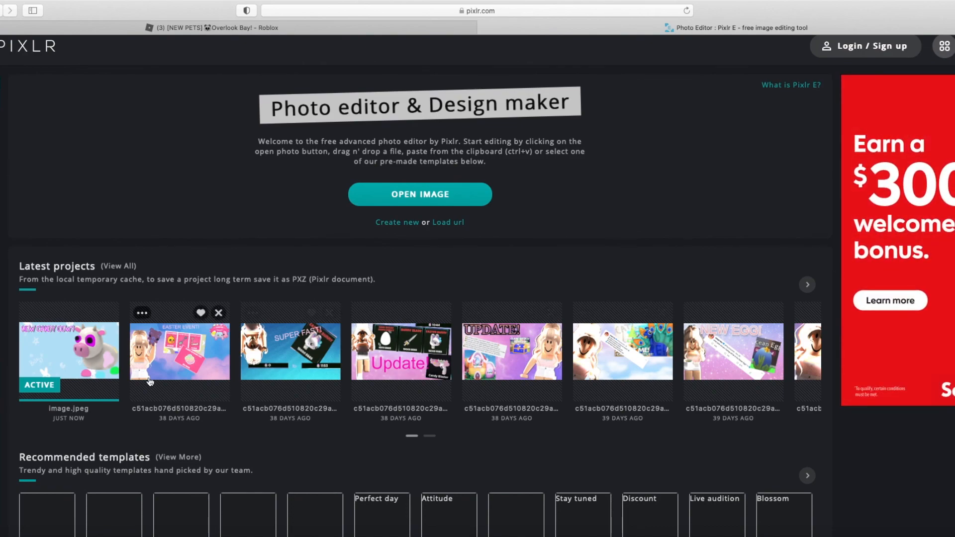
{"action": "left_click", "coordinate": [70, 350]}
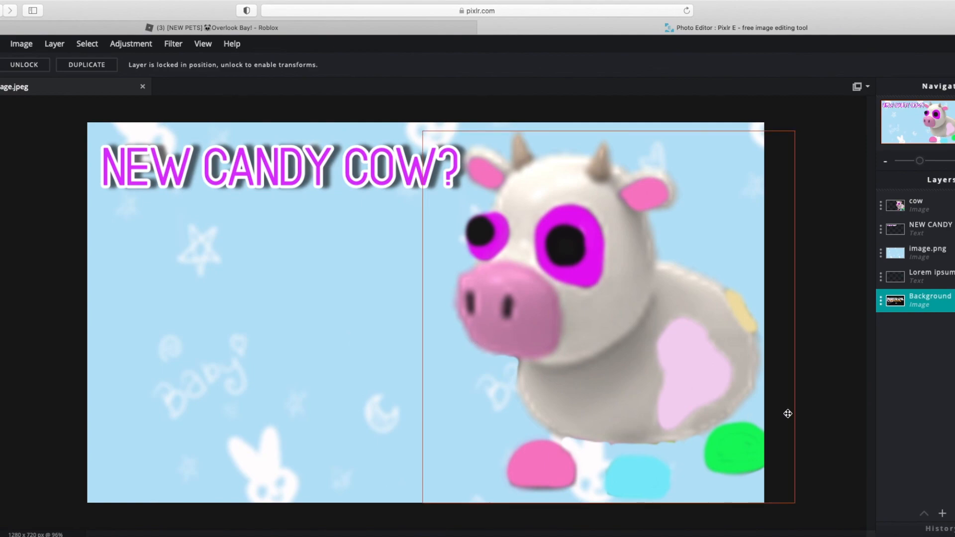
- Delete the leftover Lorem ipsum text layer beneath image.png
{"action": "left_click", "coordinate": [825, 420]}
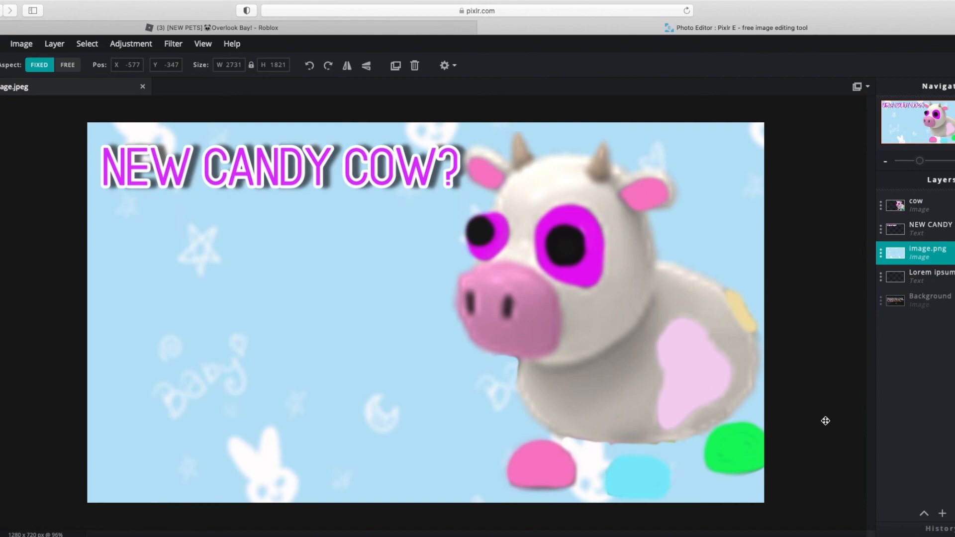
{"action": "double_click", "coordinate": [903, 277]}
{"action": "left_click", "coordinate": [872, 378]}
{"action": "left_click", "coordinate": [826, 410]}
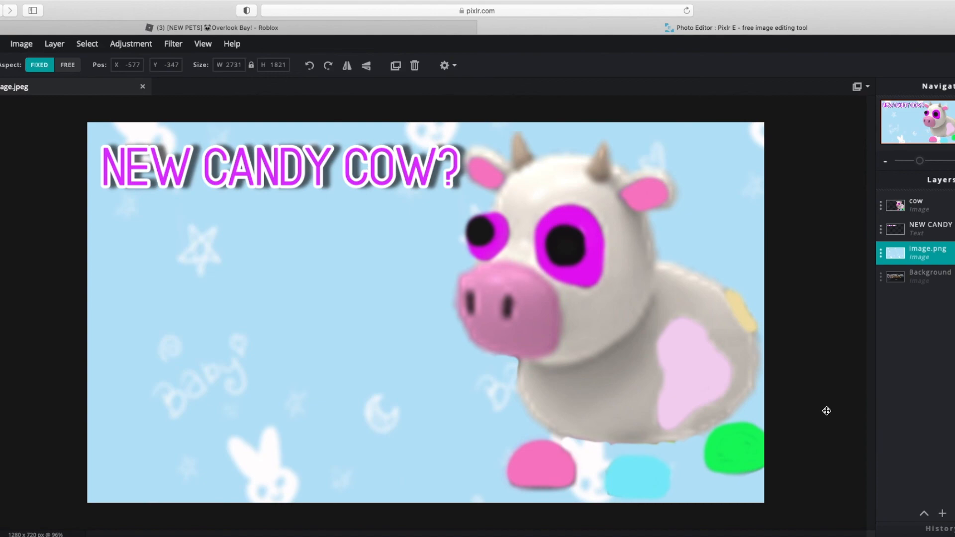